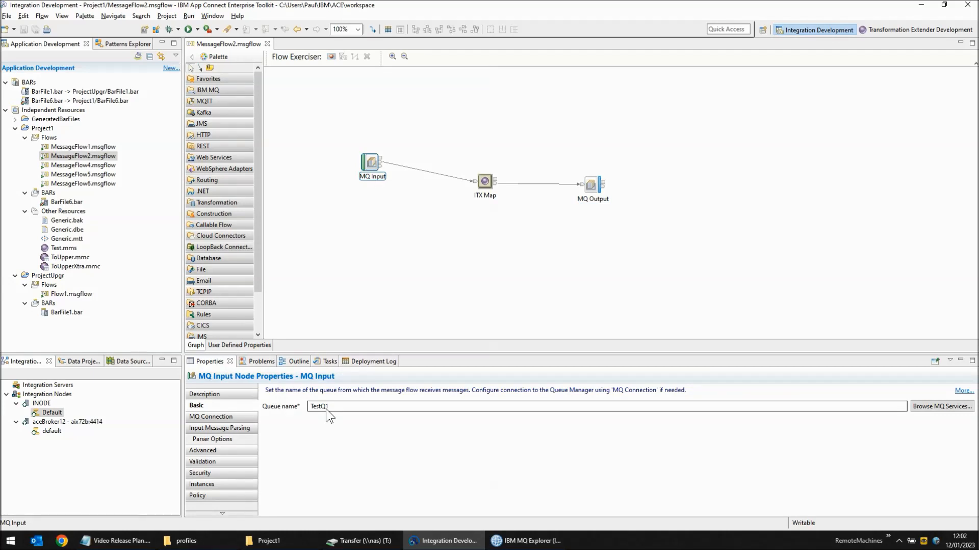
Step: Examine the properties of the MQ Output and ITX Map nodes in MessageFlow2
left_click(592, 185)
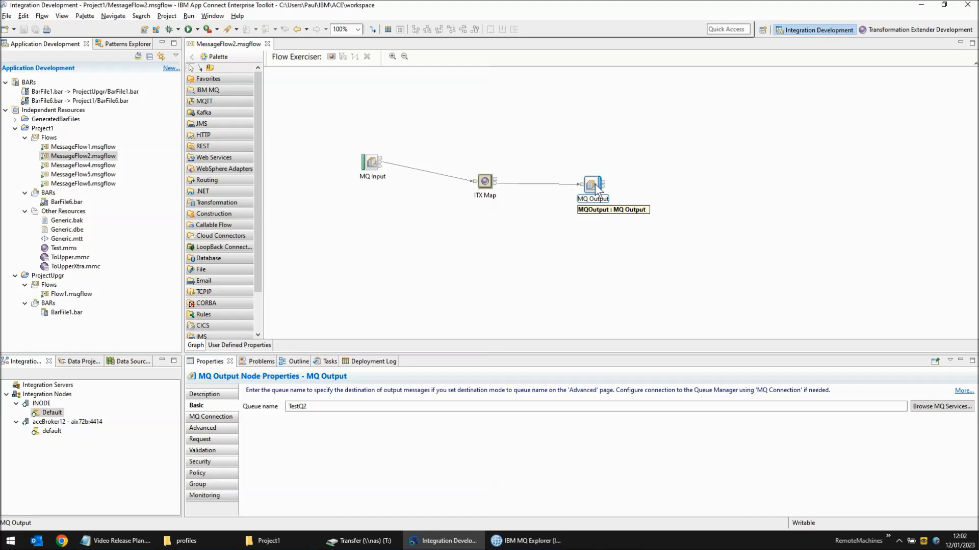
left_click(482, 180)
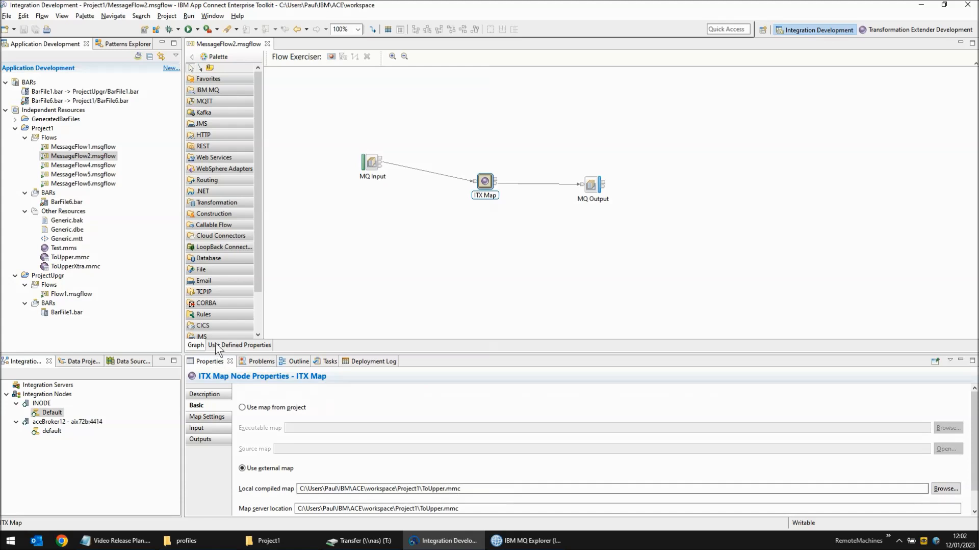
Step: Review the ToUpper map of Test.mms in the Transformation Extender Development perspective, then close the file and return to Integration Development
double_click(61, 248)
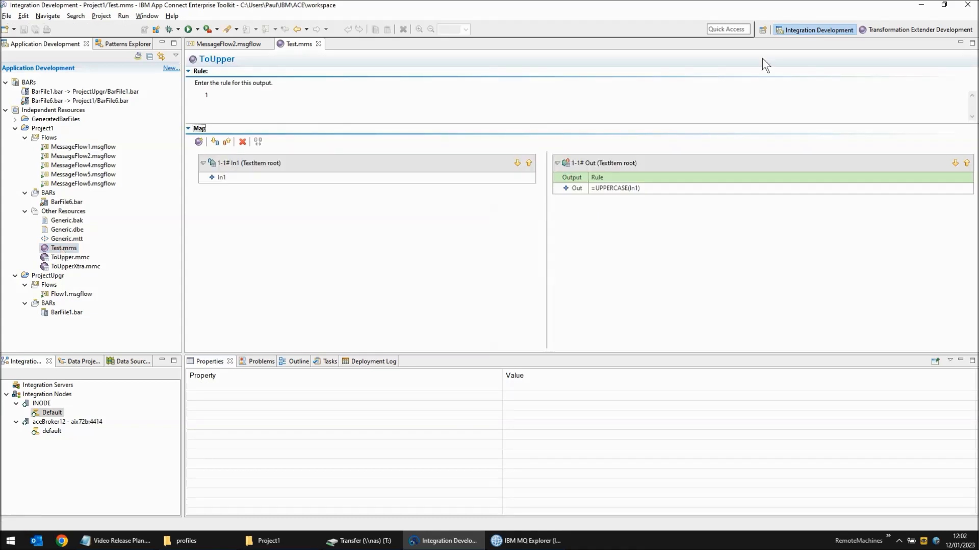
left_click(885, 29)
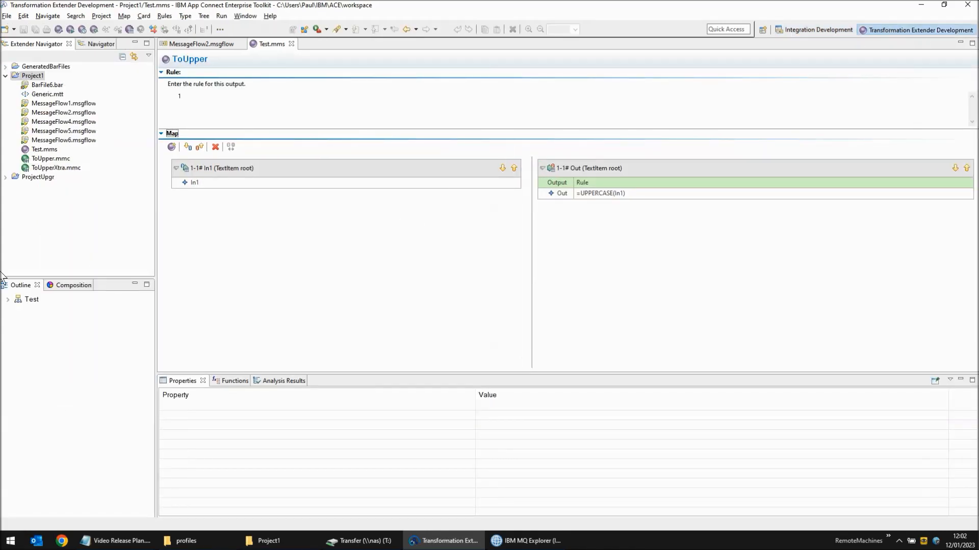
left_click(9, 300)
left_click(53, 331)
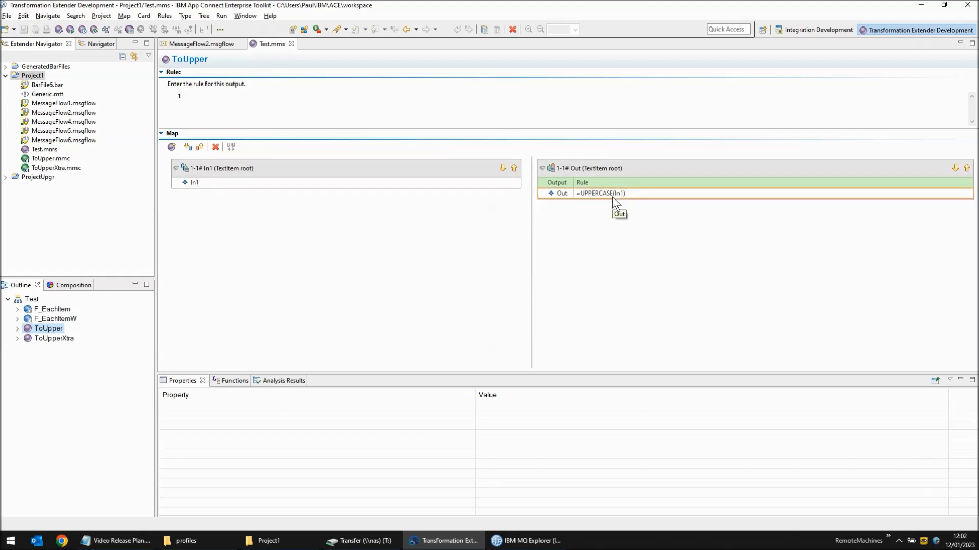
left_click(291, 43)
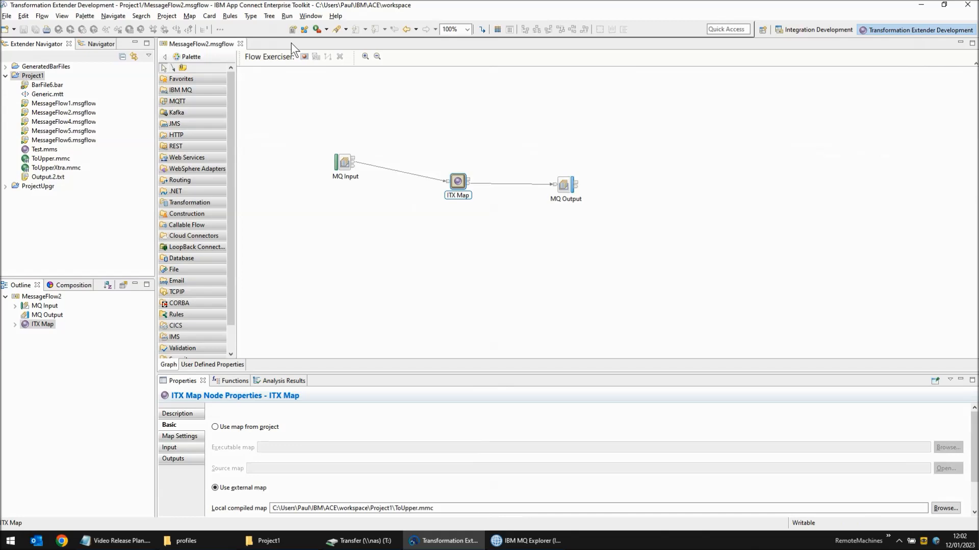
left_click(804, 28)
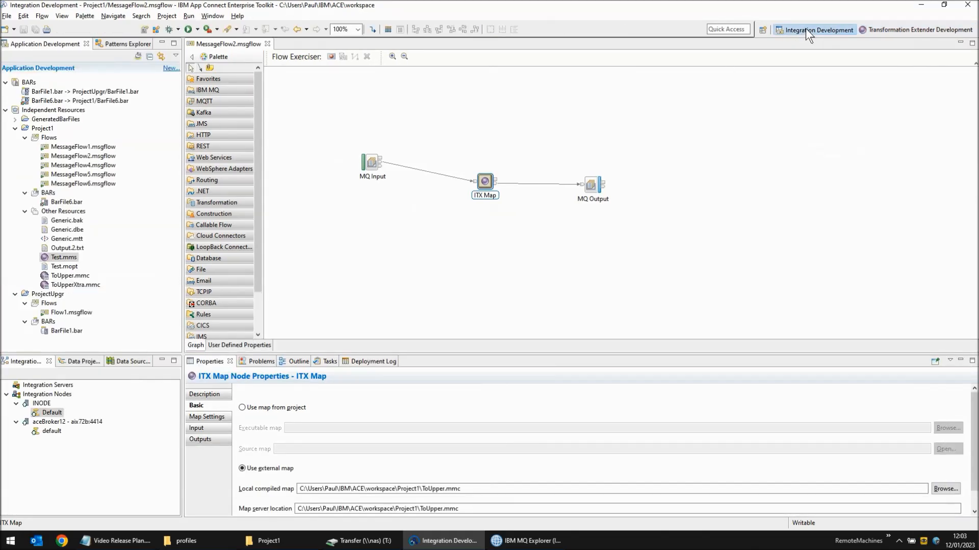
Step: Deploy MessageFlow2.msgflow to the Default integration server under INODE and dismiss the progress report
left_click(100, 158)
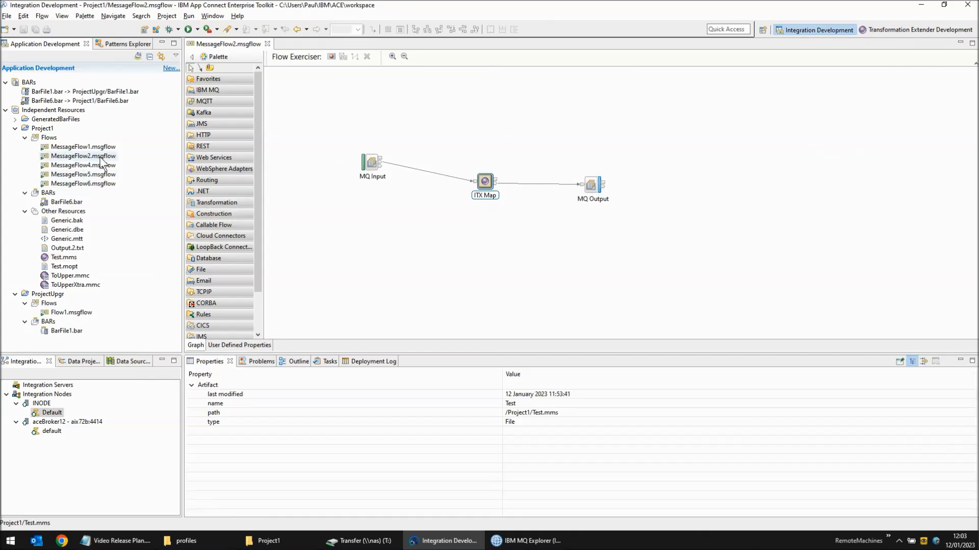
left_click_drag(101, 158, 57, 417)
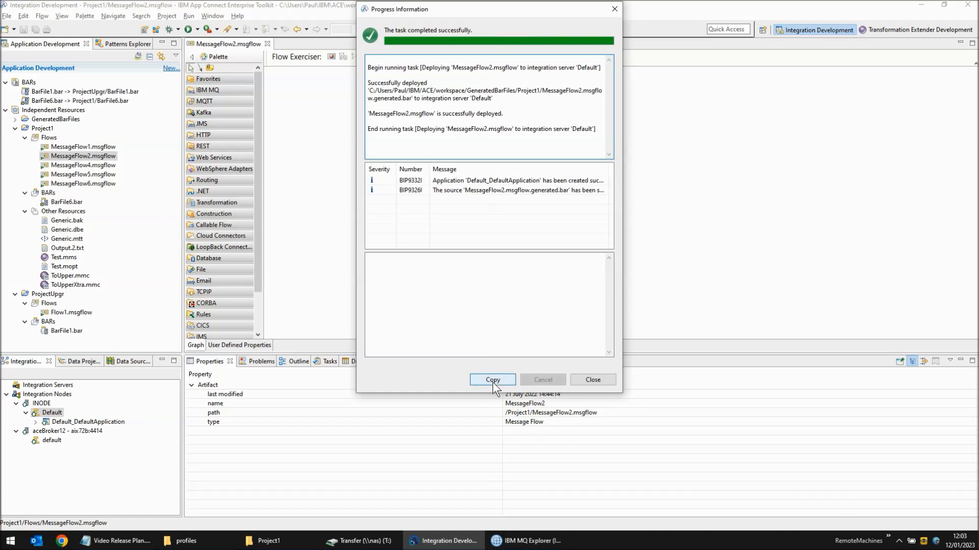
left_click(593, 381)
Step: Switch to IBM MQ Explorer and refresh the ACEQMGR queue list to check TestQ1's status
left_click(543, 541)
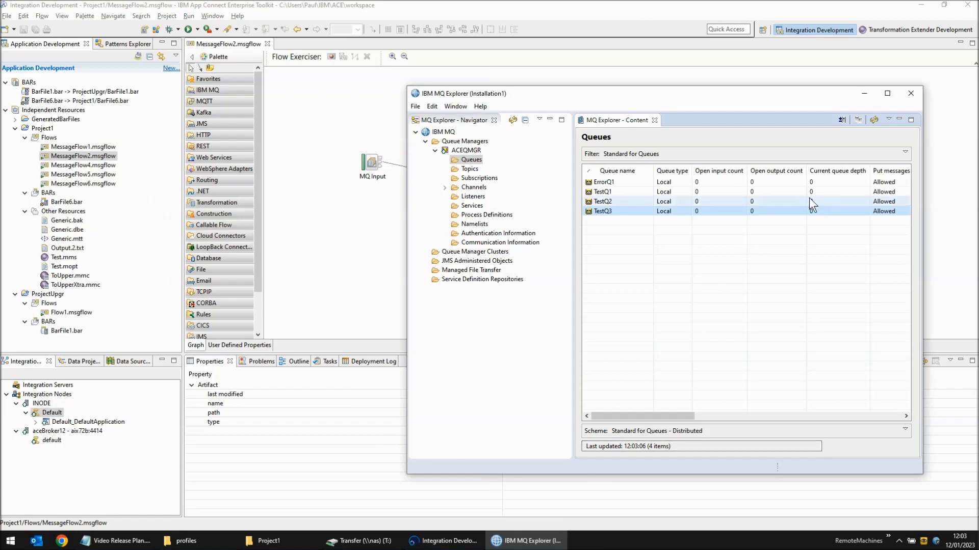
left_click(650, 192)
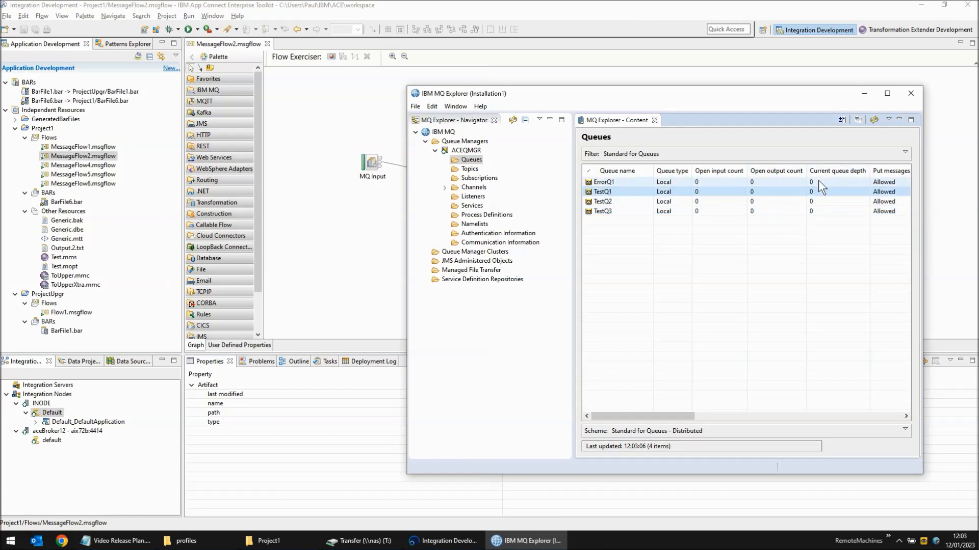
left_click(873, 120)
Step: Put a "hello" test message on the TestQ1 queue and close the message dialog
right_click(629, 194)
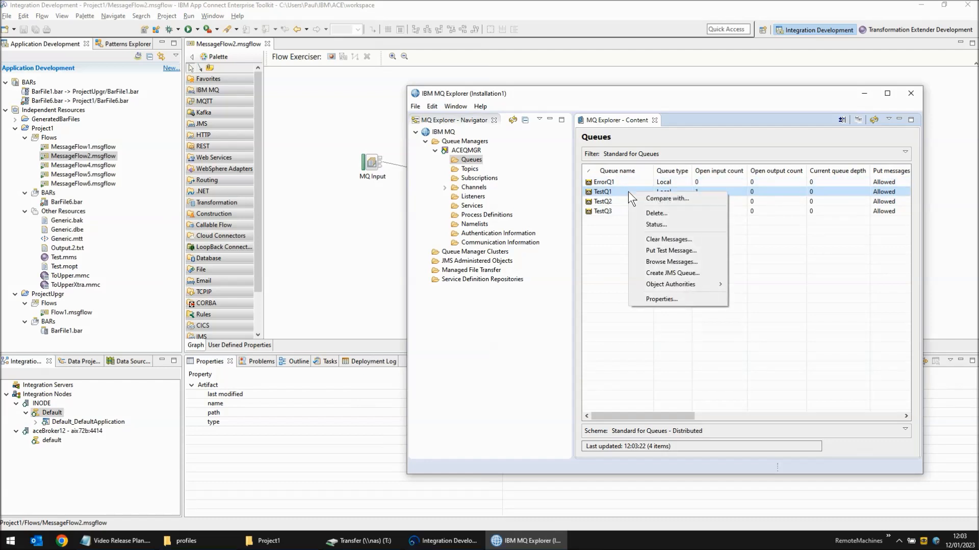
left_click(657, 250)
type("test")
key("Return")
key("Return")
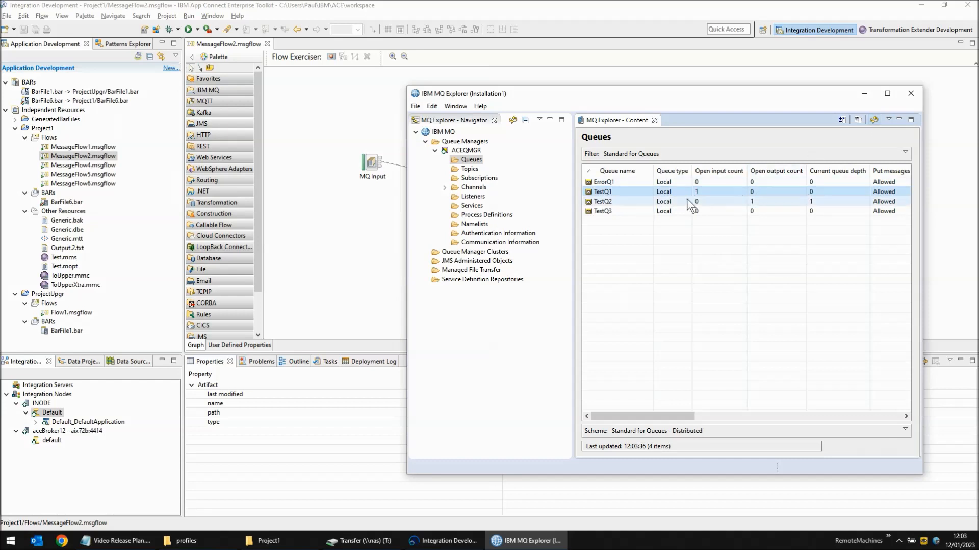
Step: Browse the messages on the TestQ2 queue, inspect the message data, and close the browser
right_click(800, 200)
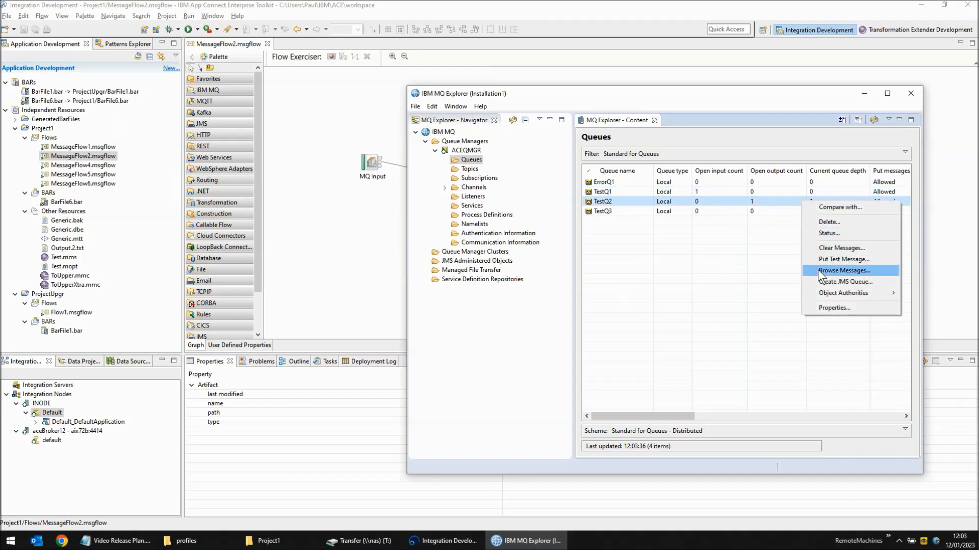
left_click(819, 270)
left_click_drag(533, 278, 559, 277)
left_click(695, 162)
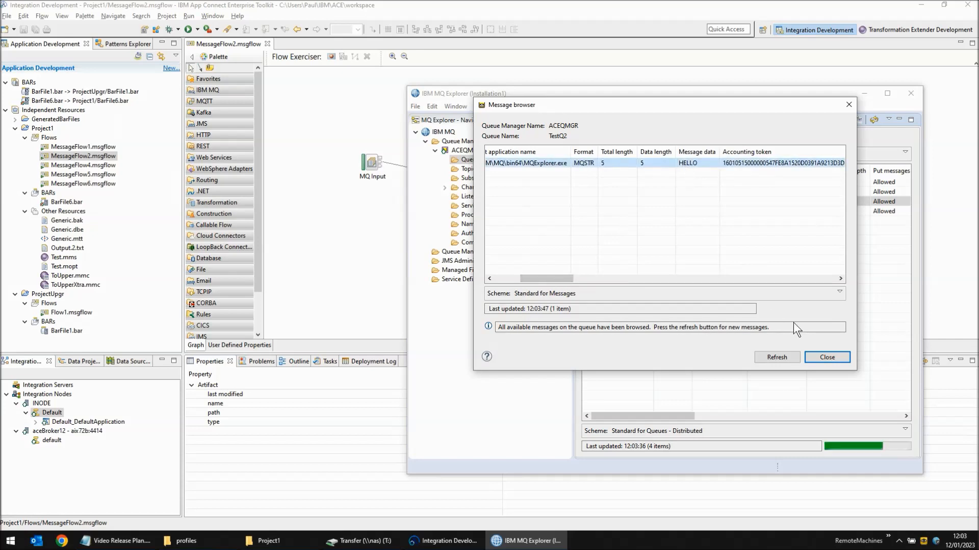
left_click(819, 357)
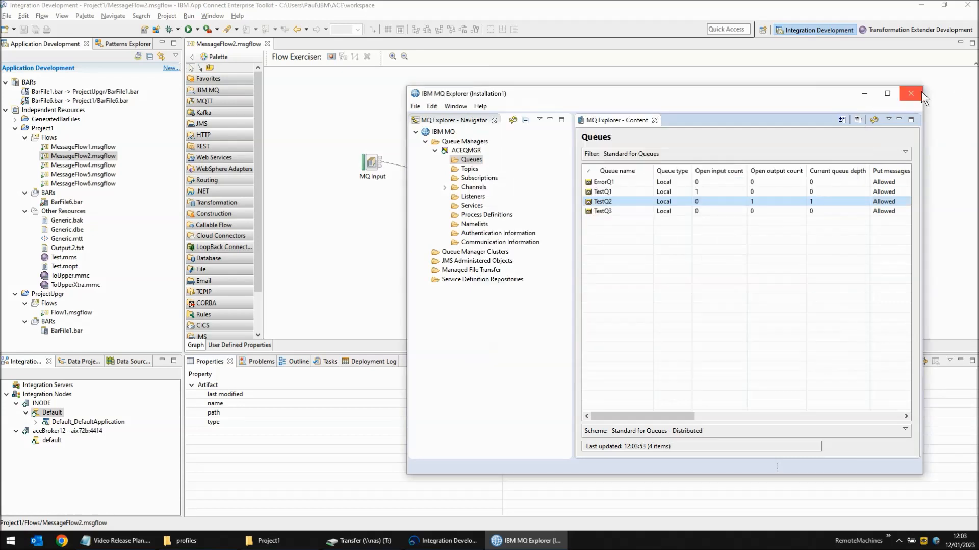
Step: Return to the App Connect Enterprise Toolkit and save a copy of MessageFlow2 as MessageFlow3.msgflow in Project1
left_click(322, 196)
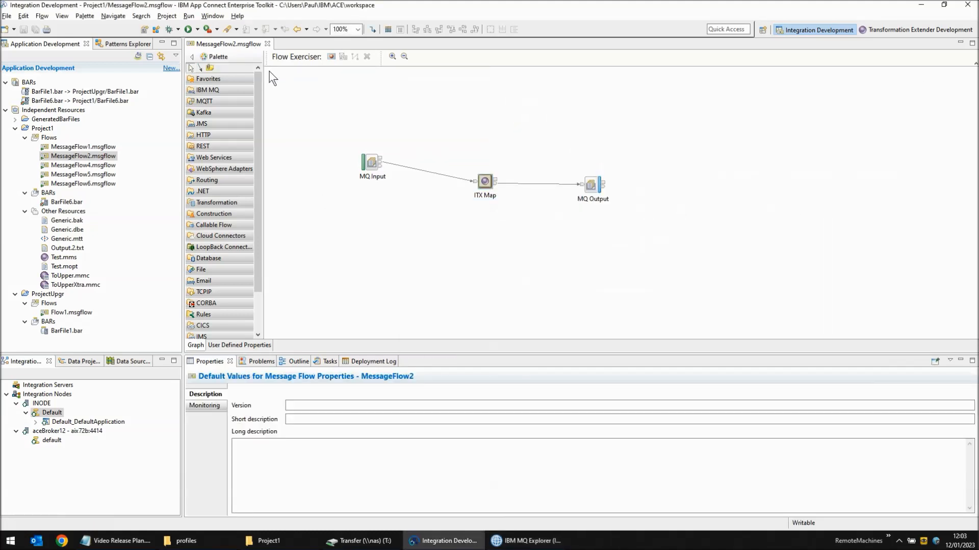
left_click(7, 16)
left_click(35, 84)
key("Return")
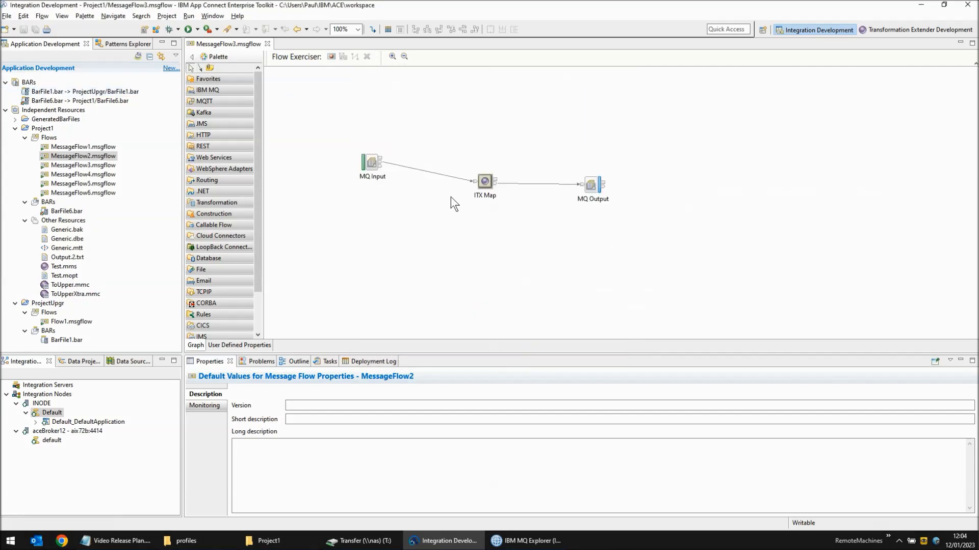
Step: Point the ITX Map node's local compiled map and map server location to ToUpperXtra.mmc in Project1, and save the flow
left_click(483, 182)
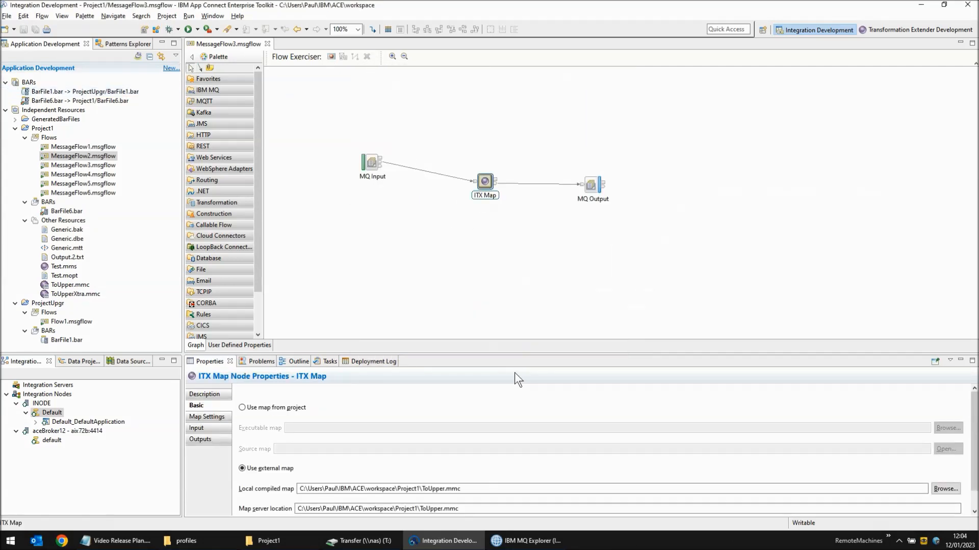
scroll(482, 449, "down", 1)
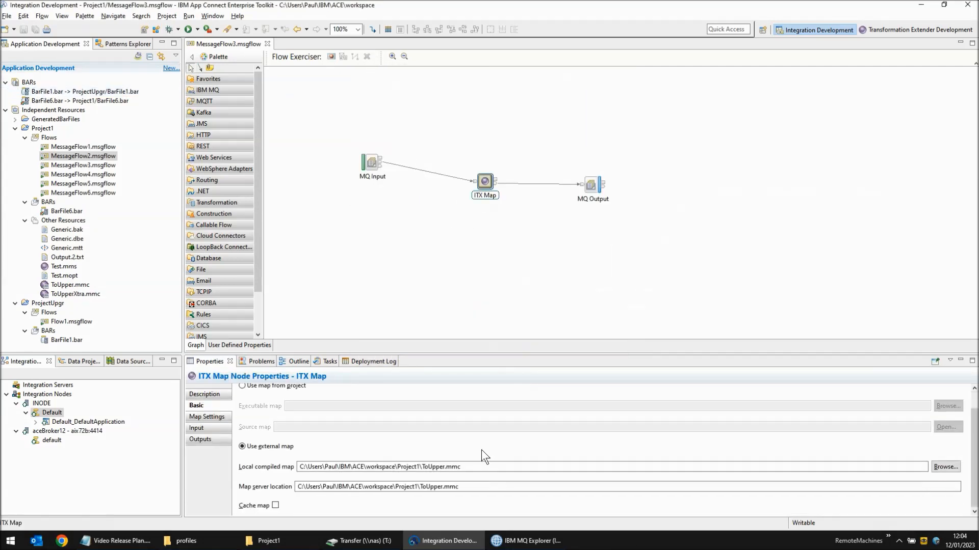
left_click(444, 468)
type("Xtra")
left_click(442, 487)
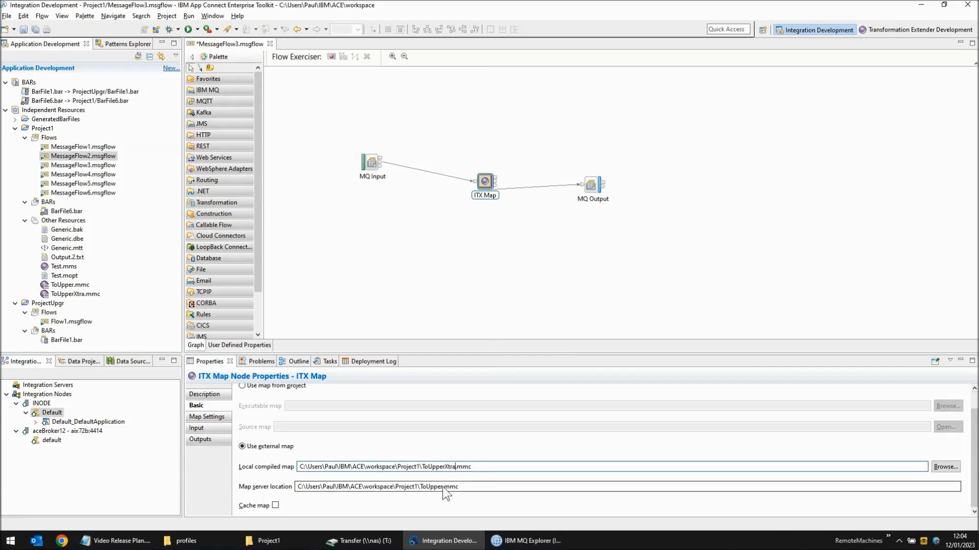
type("Xtra")
left_click(492, 278)
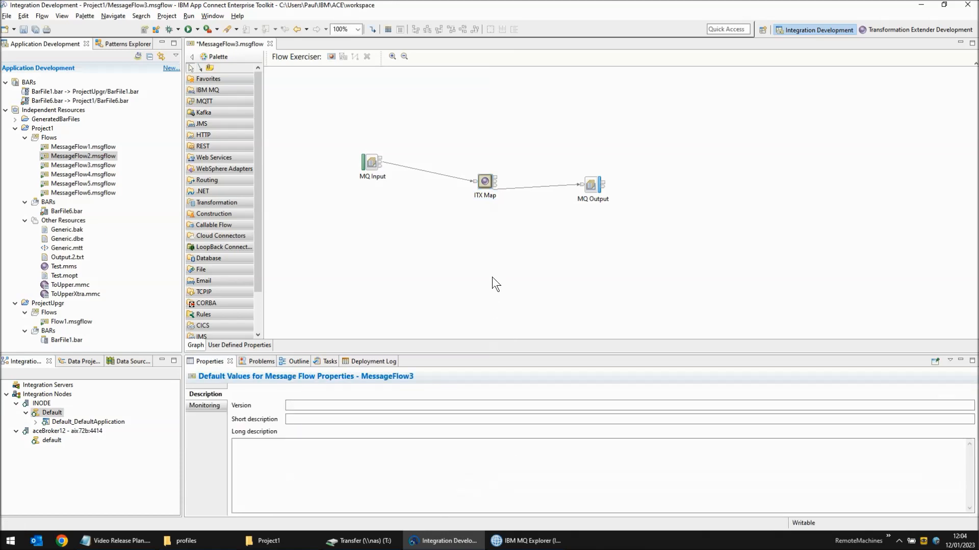
key("ctrl+s")
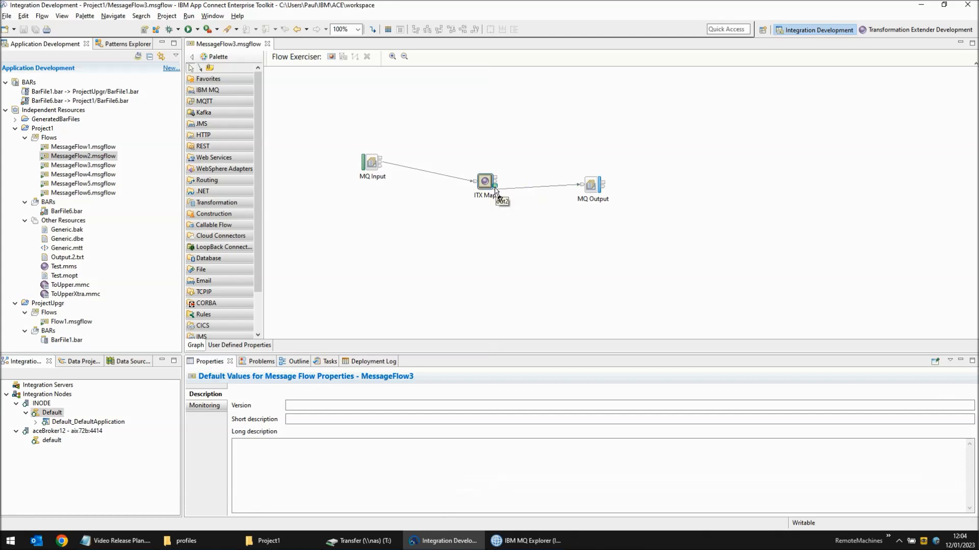
Step: Replace the ITX Map to MQ Output connection with one from the ITX Map's middle output terminal, and save the flow
left_click(517, 188)
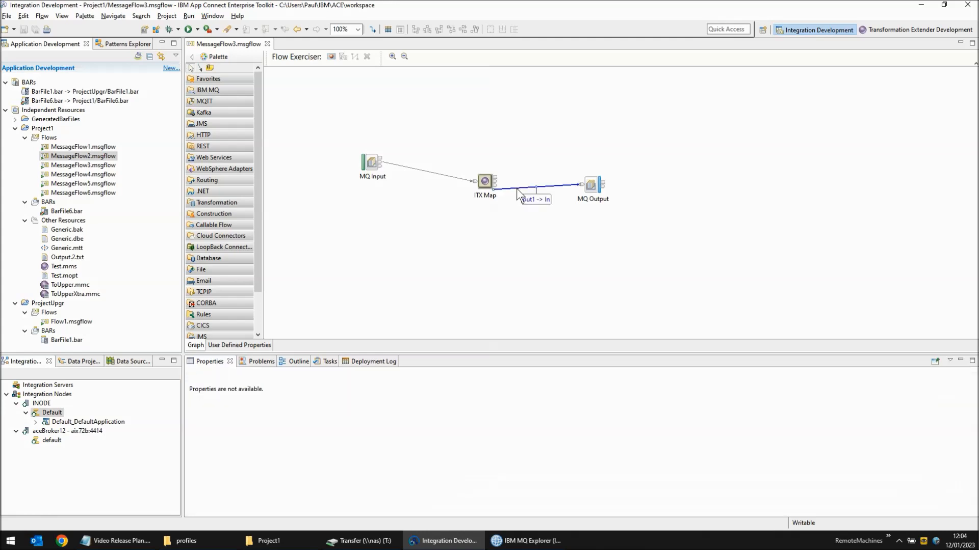
key("Delete")
left_click(495, 183)
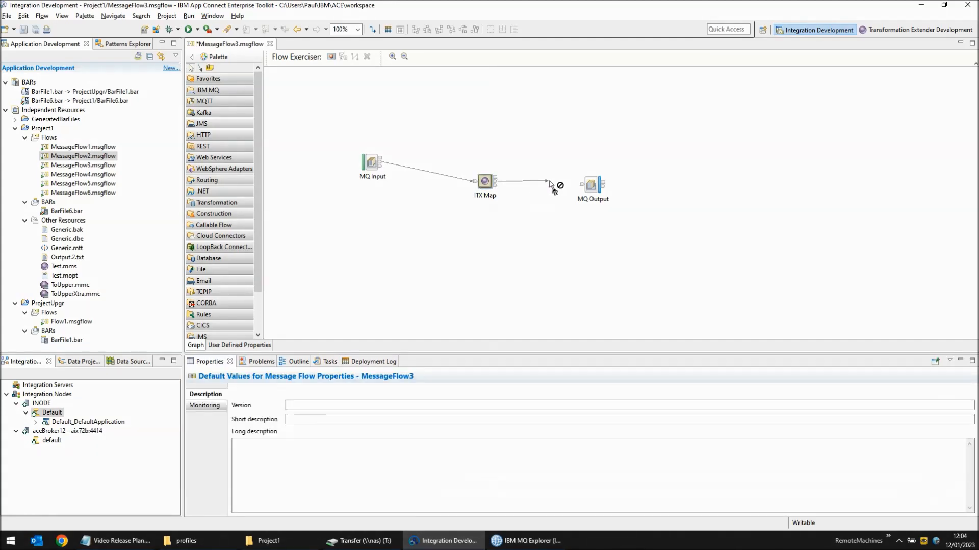
left_click(582, 186)
key("ctrl+s")
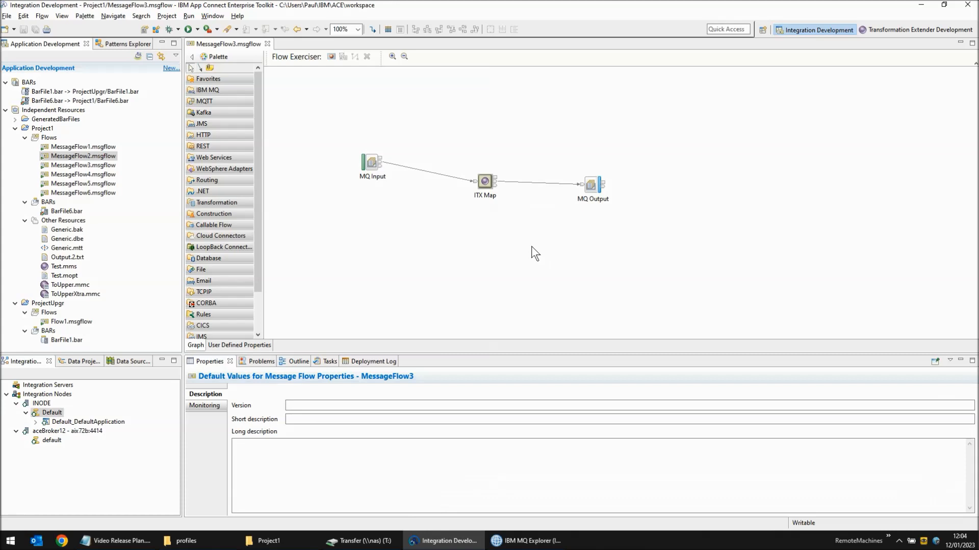
Step: Open Test.mms in the Transformation Extender Development perspective and examine the ToUpperXtra map's input and Out1 card
double_click(64, 266)
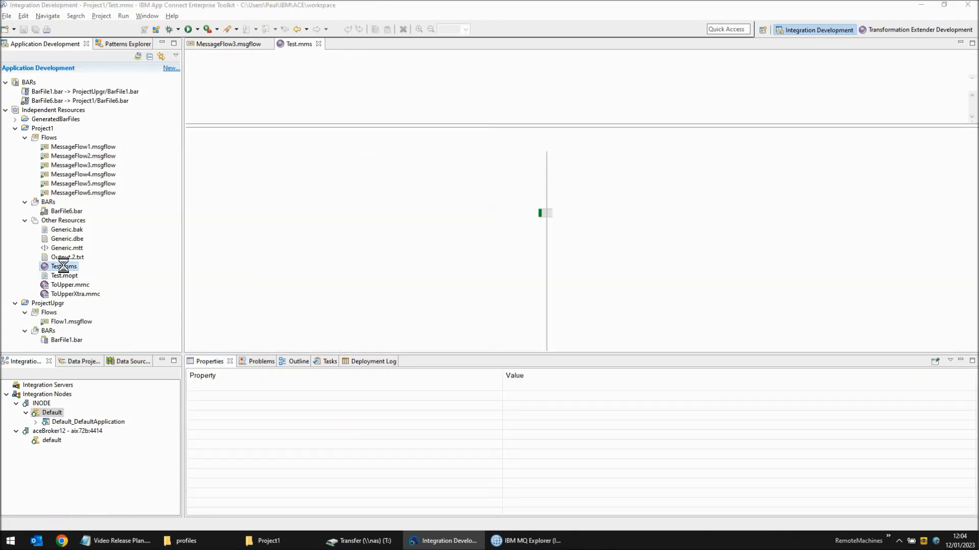
left_click(885, 32)
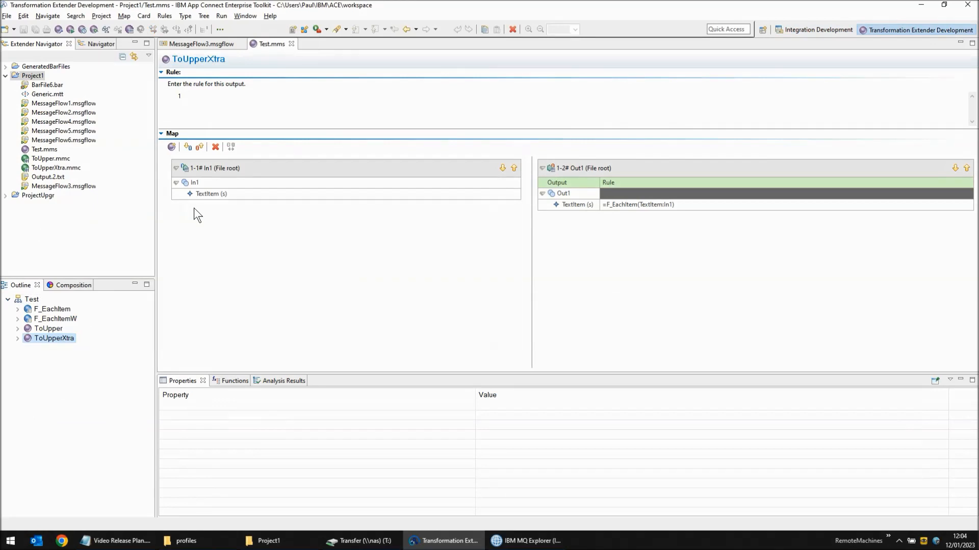
left_click_drag(194, 186, 216, 183)
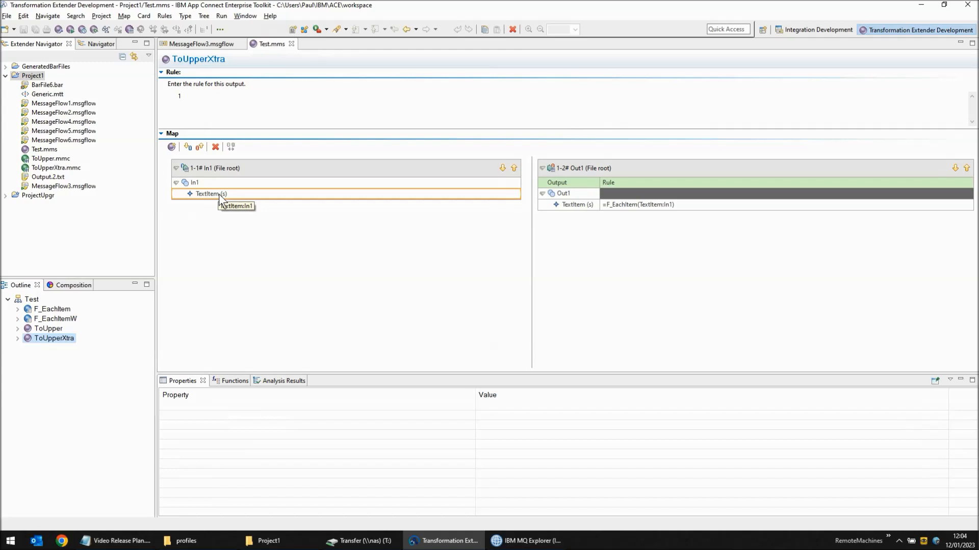
left_click(17, 338)
left_click(27, 358)
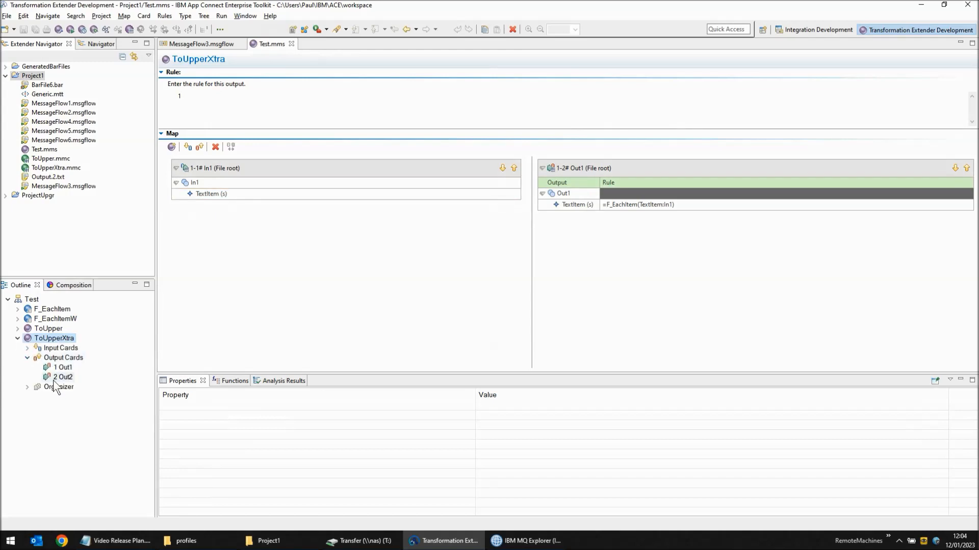
left_click(66, 368)
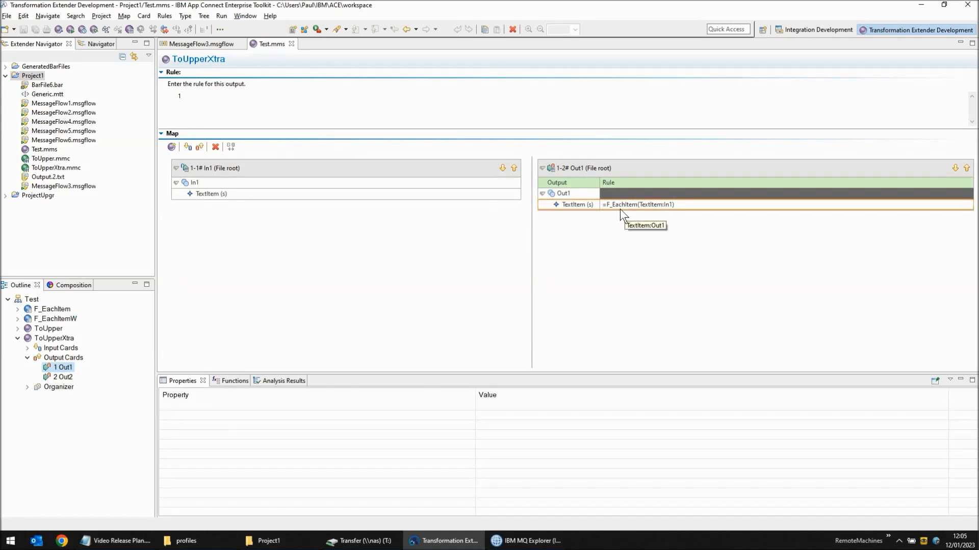
Step: Examine the rules of the F_EachItem functional map, the Out2 card and the F_EachItemW functional map
left_click(64, 308)
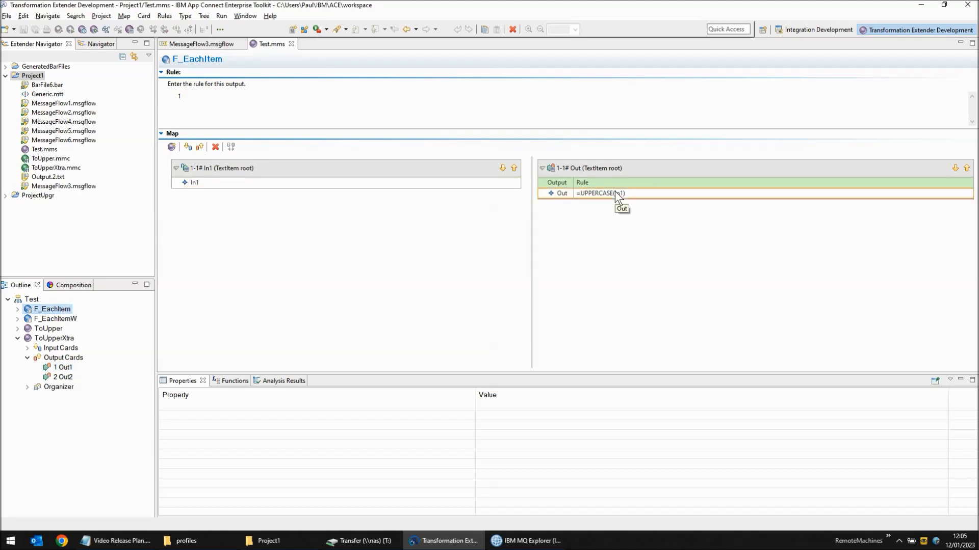
left_click(66, 377)
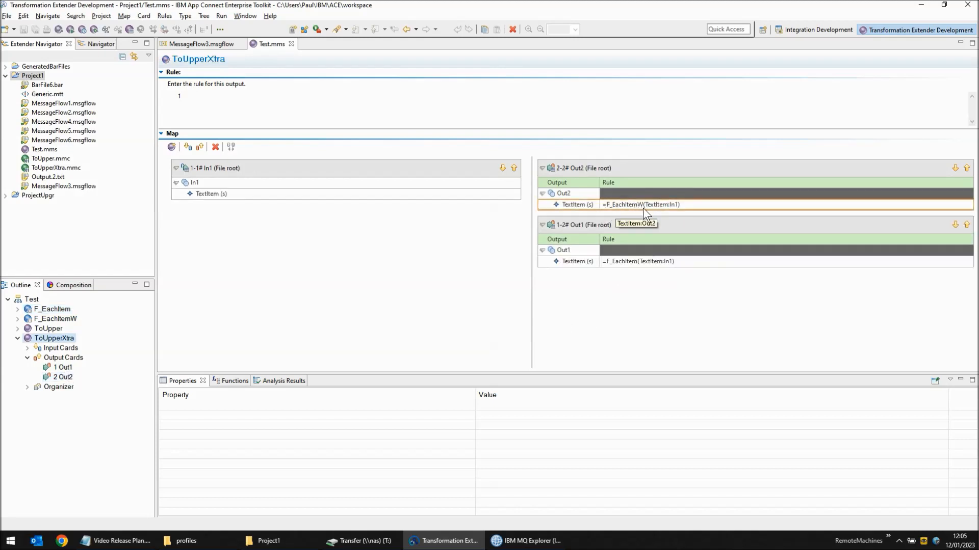
left_click(65, 319)
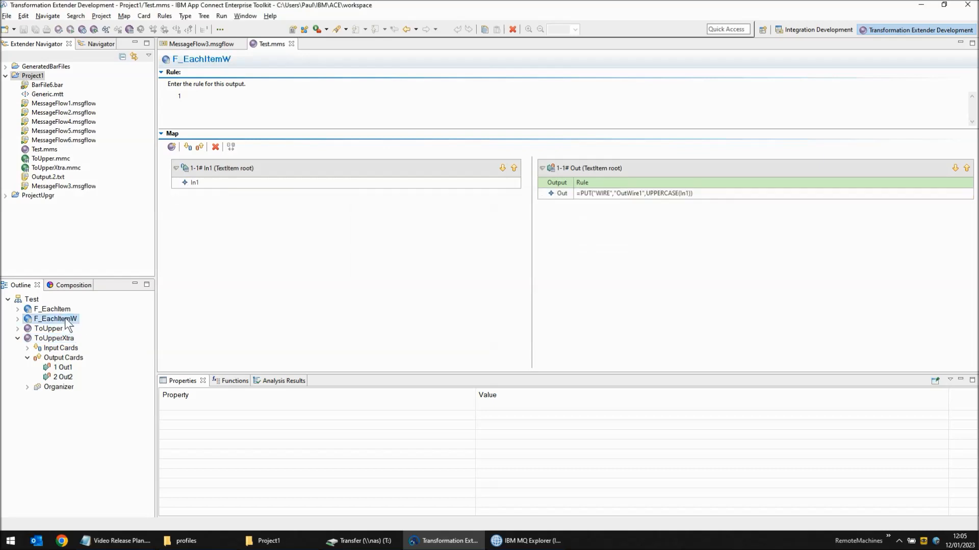
left_click(590, 194)
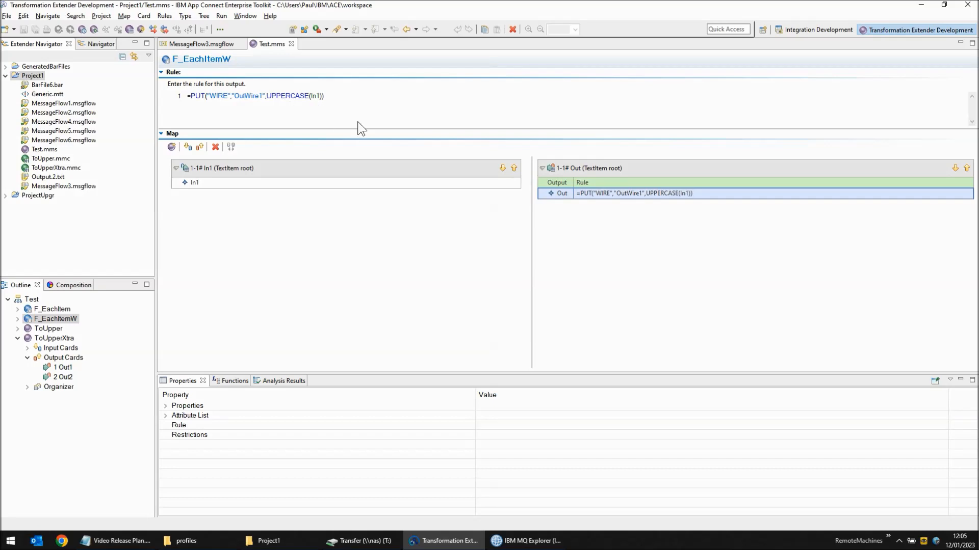
Step: Close the Test.mms map source and add an output terminal named OutWire1 to the ITX Map node in MessageFlow3
left_click(292, 44)
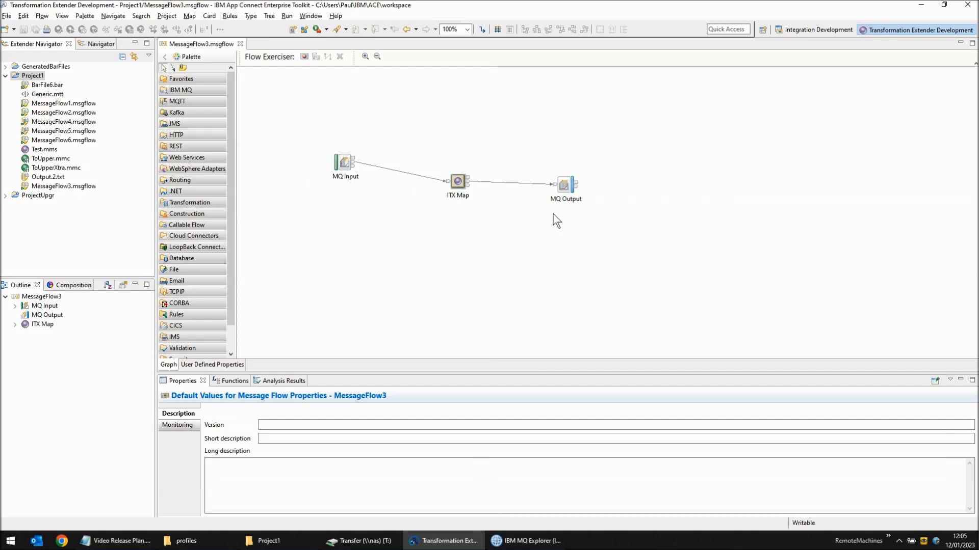
right_click(457, 182)
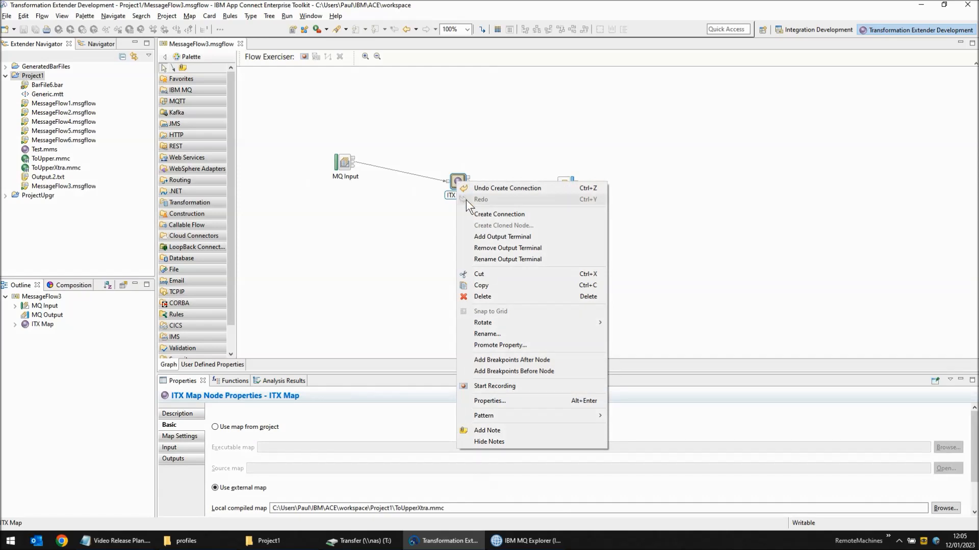
left_click(507, 238)
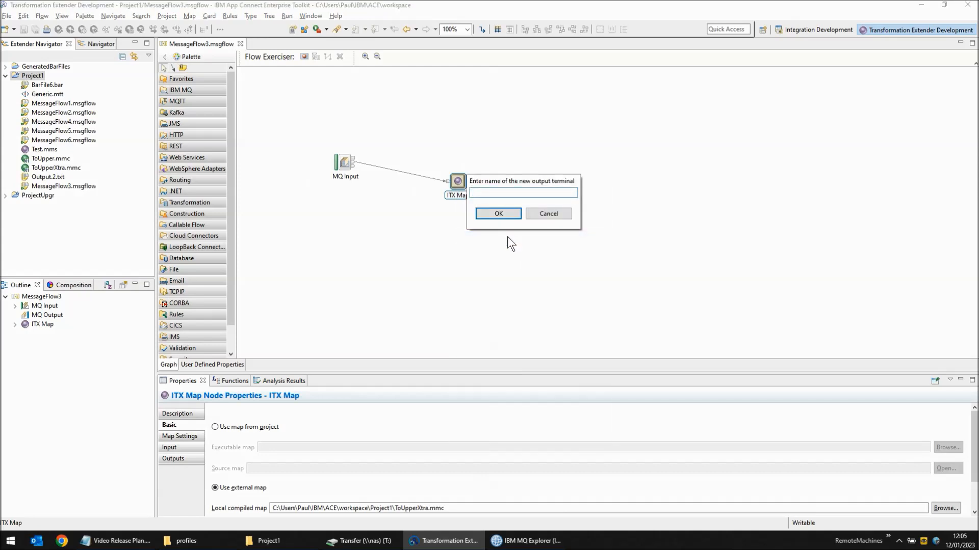
type("OutWire1")
left_click(510, 216)
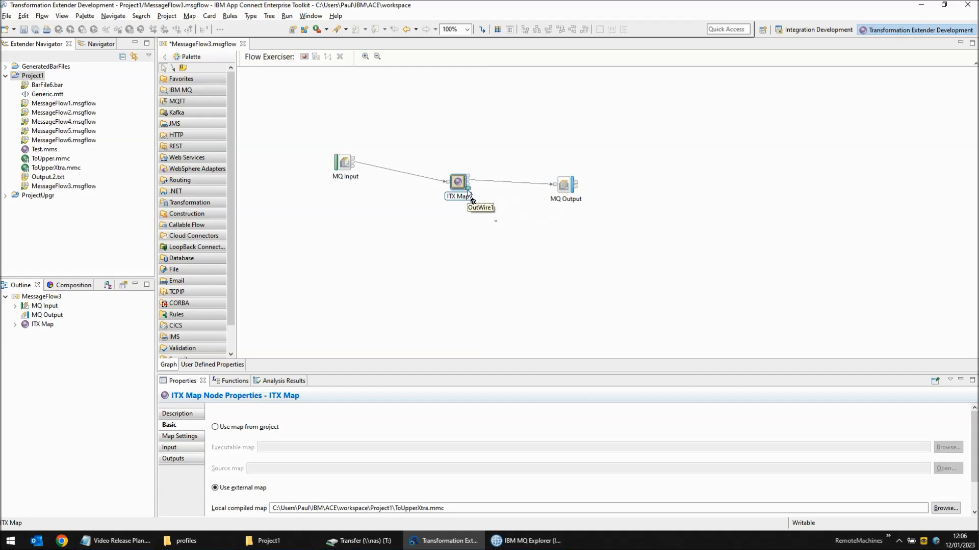
Step: Add a second MQOutput node below the existing MQ Output node and name it MQ Output Wire
left_click(564, 187)
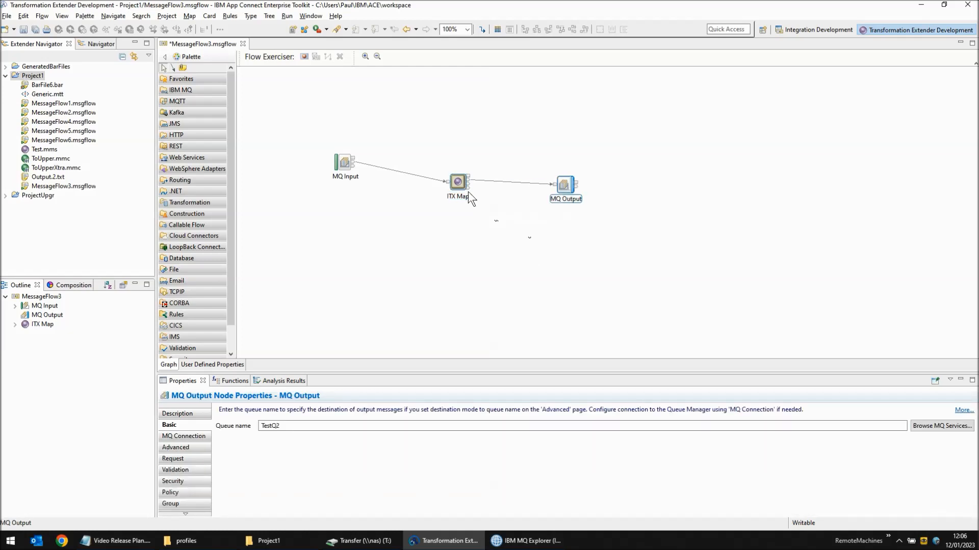
left_click(192, 92)
left_click(194, 110)
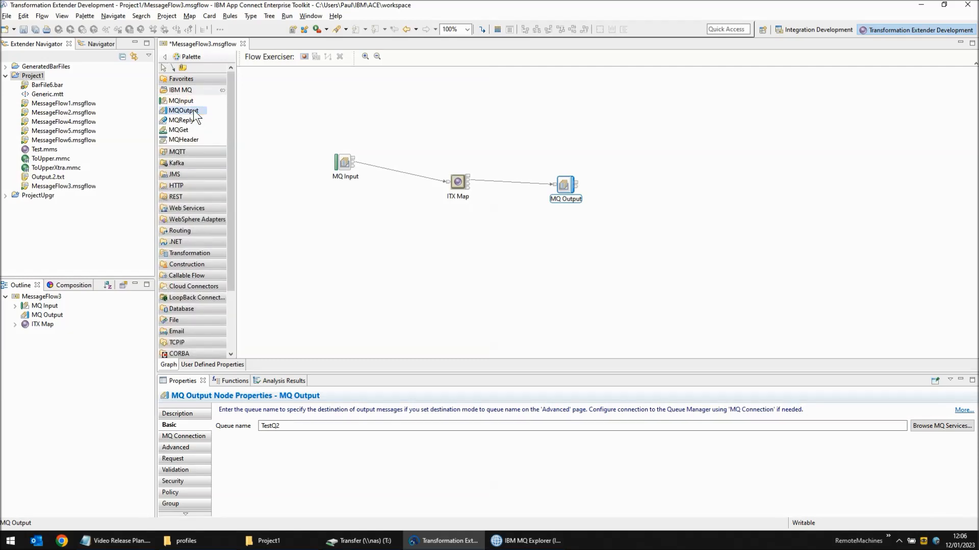
left_click(584, 251)
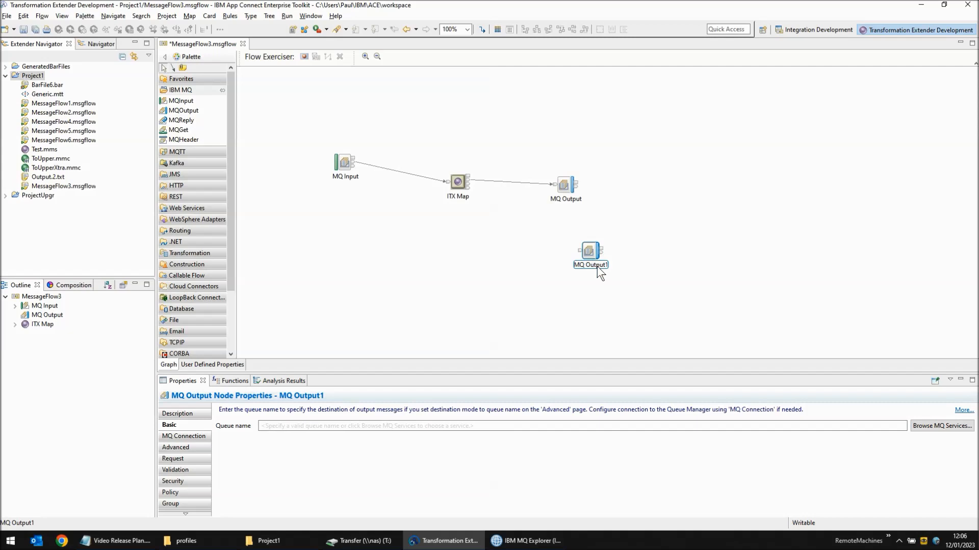
type("MQ Output Wire")
key("Return")
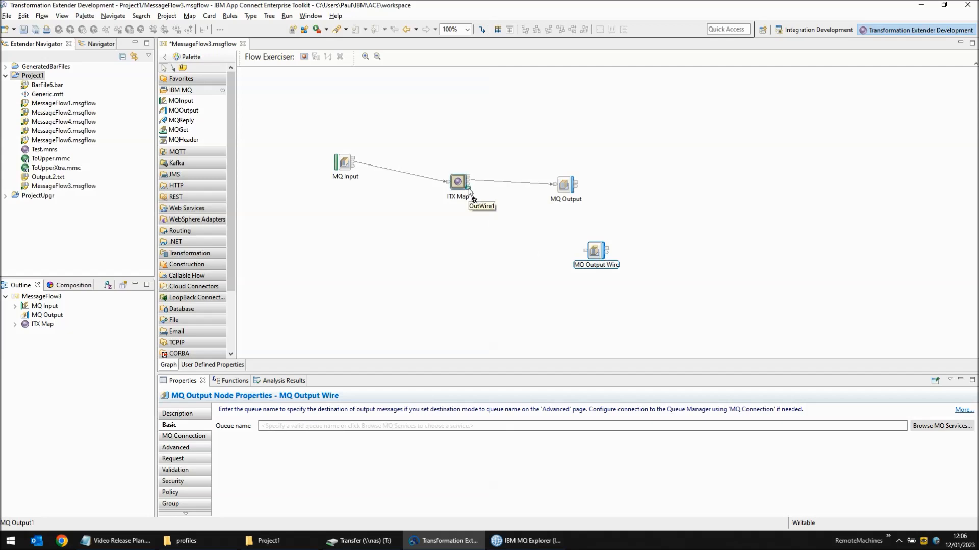
Step: Connect the ITX Map's OutWire1 terminal to the MQ Output Wire node and set that node's queue name to TestQ3
left_click_drag(469, 188, 589, 255)
left_click(334, 424)
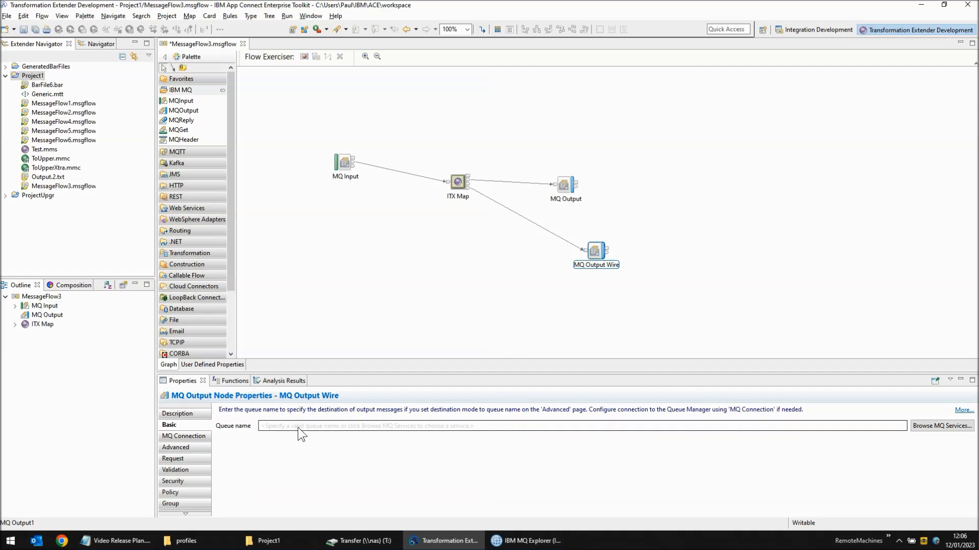
type("TestQ3")
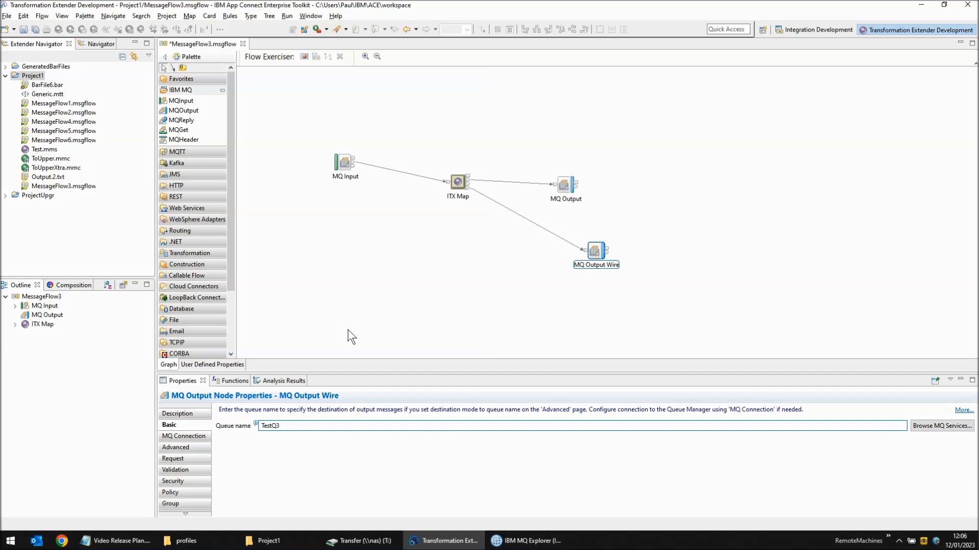
left_click(323, 295)
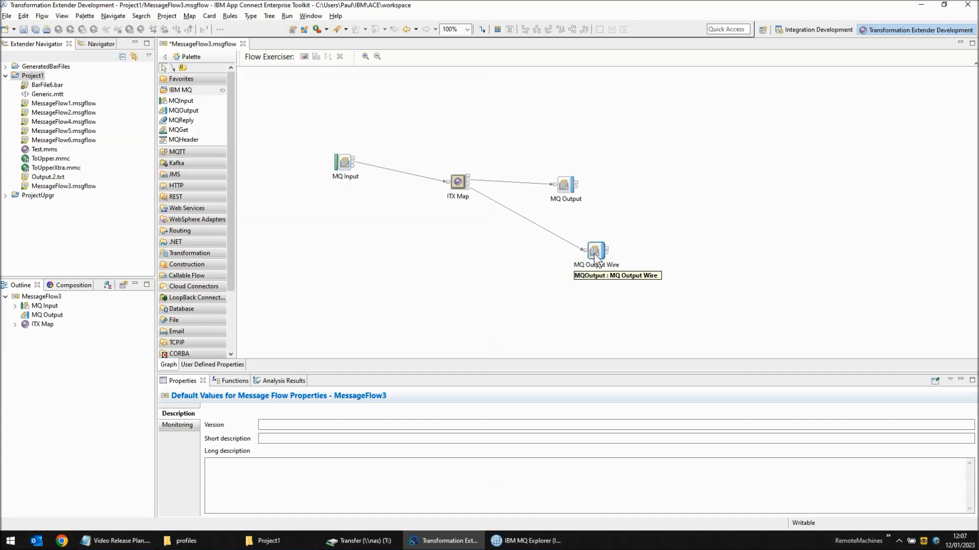
Step: In the Integration Development perspective, delete all flows and resources from INODE's Default integration server
left_click(810, 30)
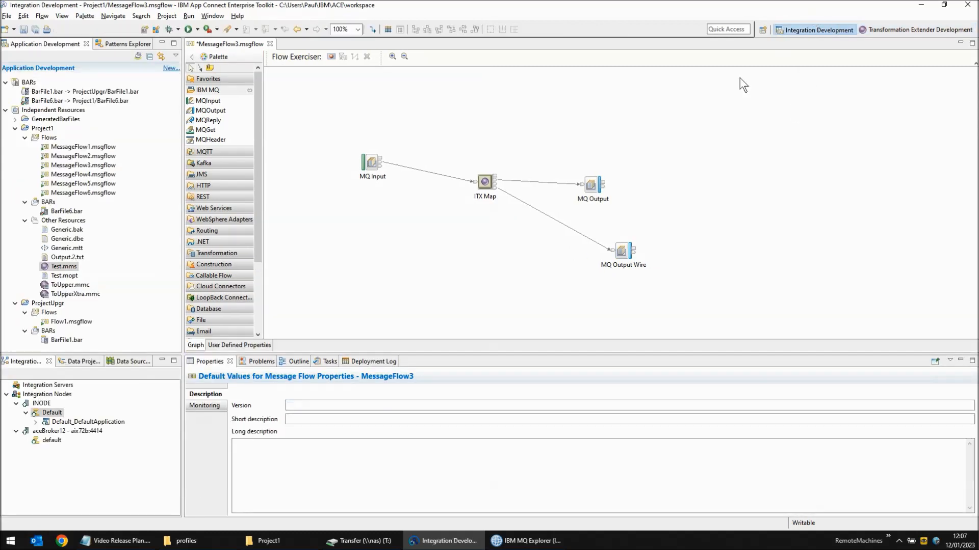
right_click(62, 415)
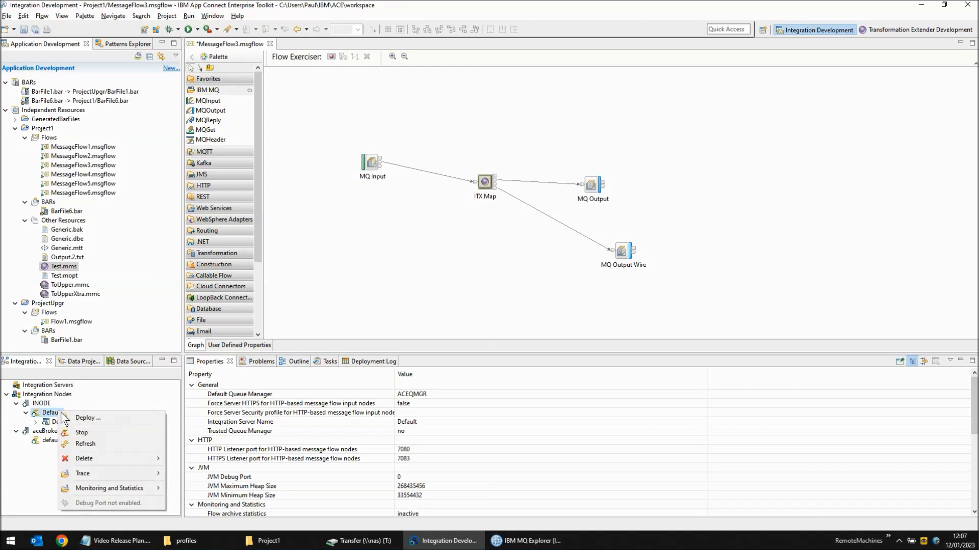
mouse_move(96, 458)
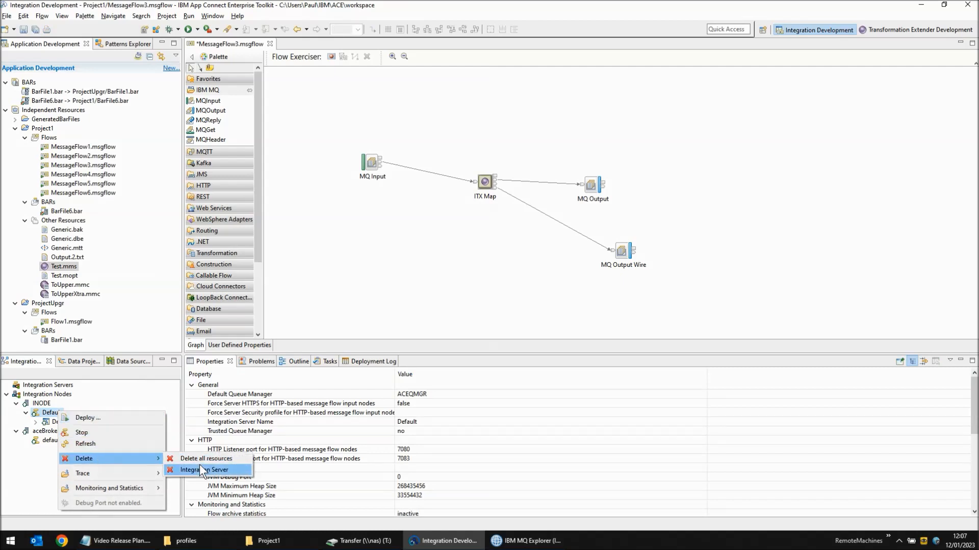
left_click(201, 459)
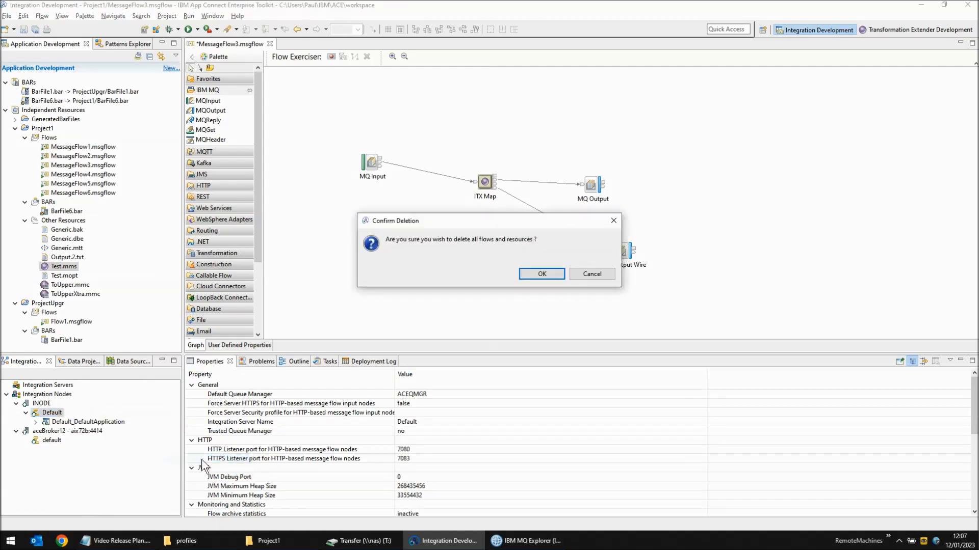
left_click(533, 275)
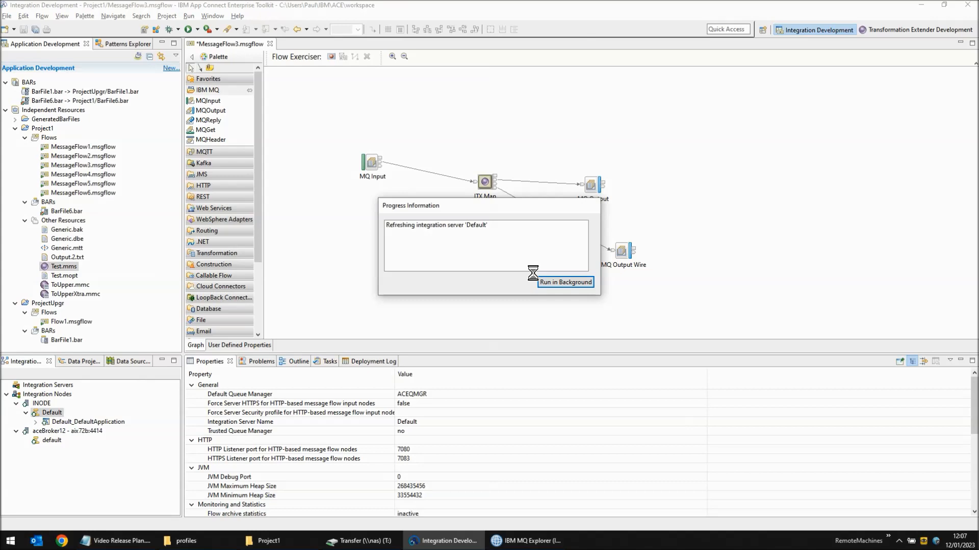
Step: Switch to IBM MQ Explorer and clear the messages on TestQ2 using the CLEAR command
left_click(533, 544)
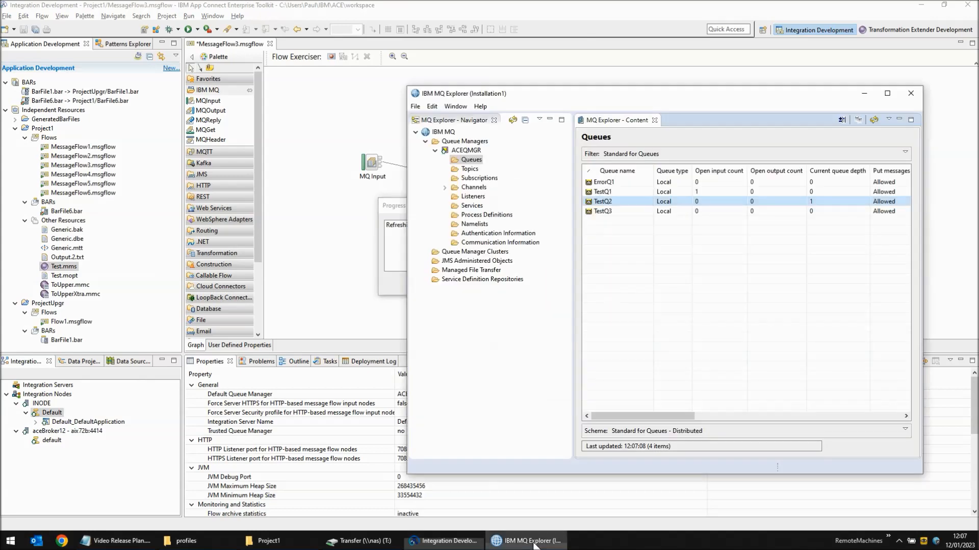
right_click(654, 201)
left_click(702, 253)
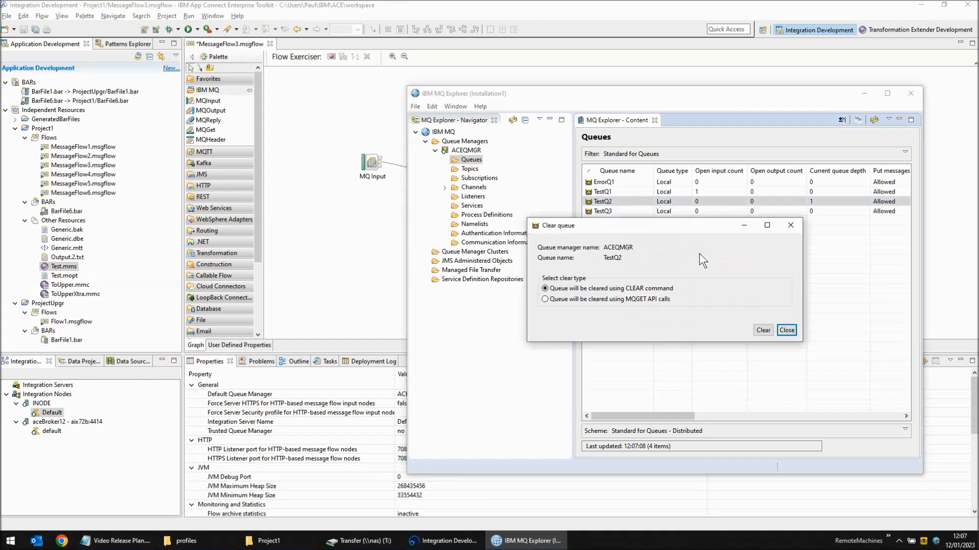
left_click(762, 330)
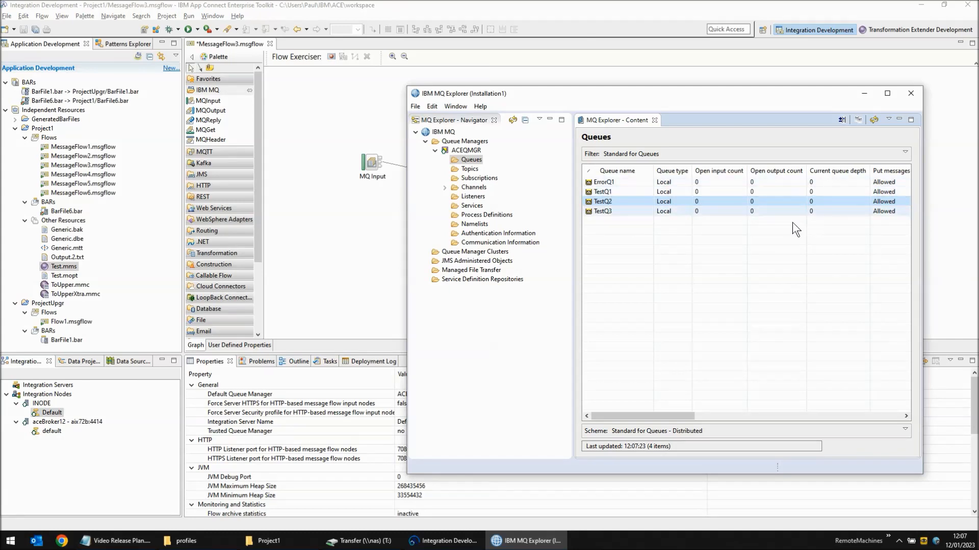
Step: Return to the App Connect Enterprise Toolkit, save MessageFlow3.msgflow and deploy it to the Default integration server
left_click(313, 213)
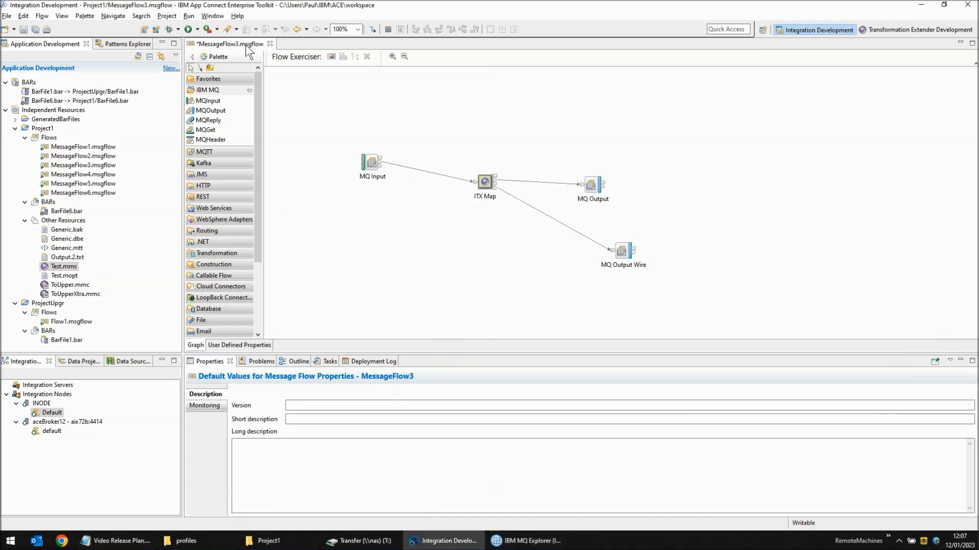
key("ctrl+s")
left_click(108, 165)
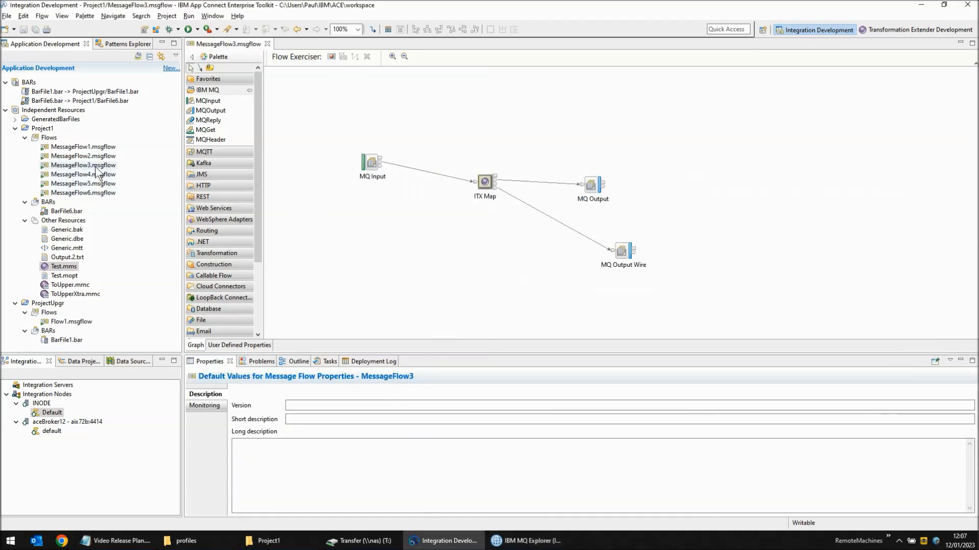
left_click_drag(94, 175, 54, 414)
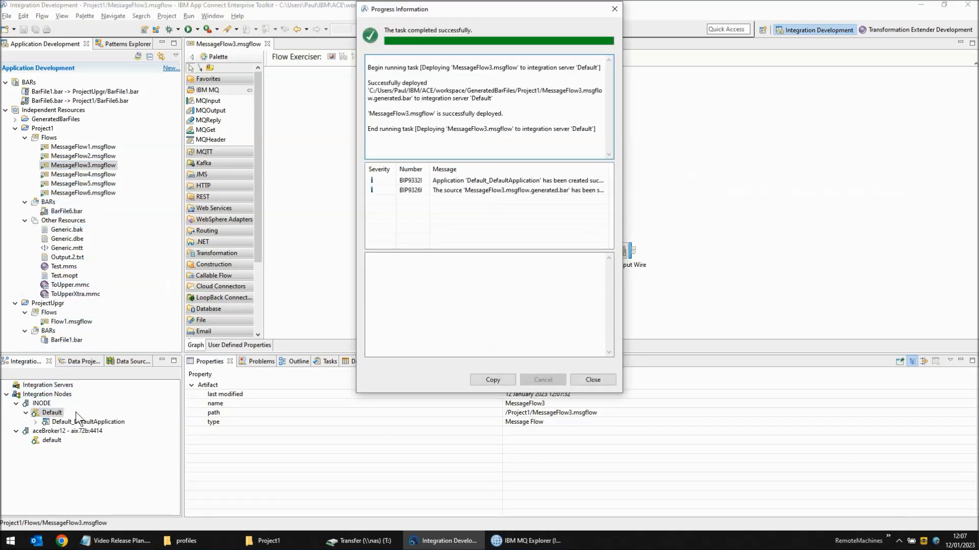
left_click(590, 380)
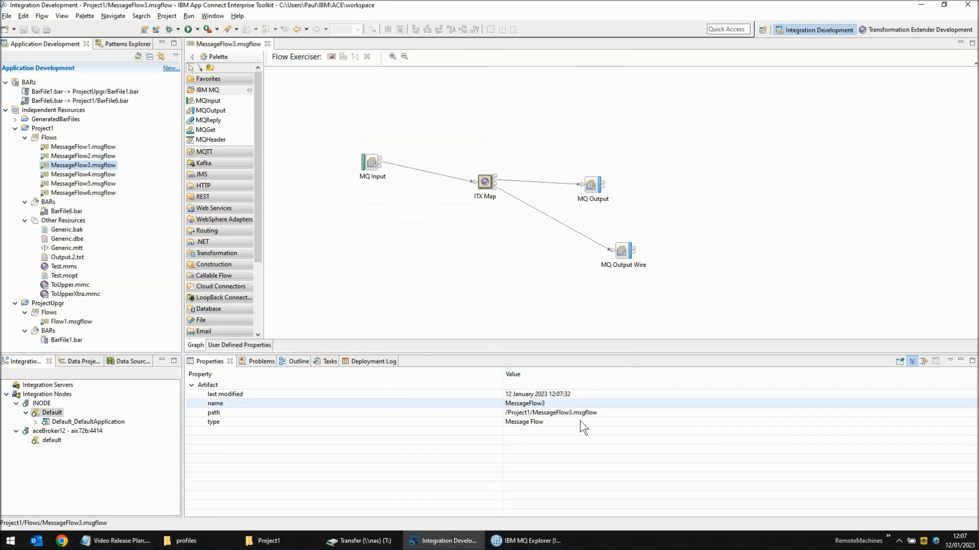
Step: Switch to IBM MQ Explorer and put the test message abc|def|ghi|jkl on TestQ1
left_click(527, 544)
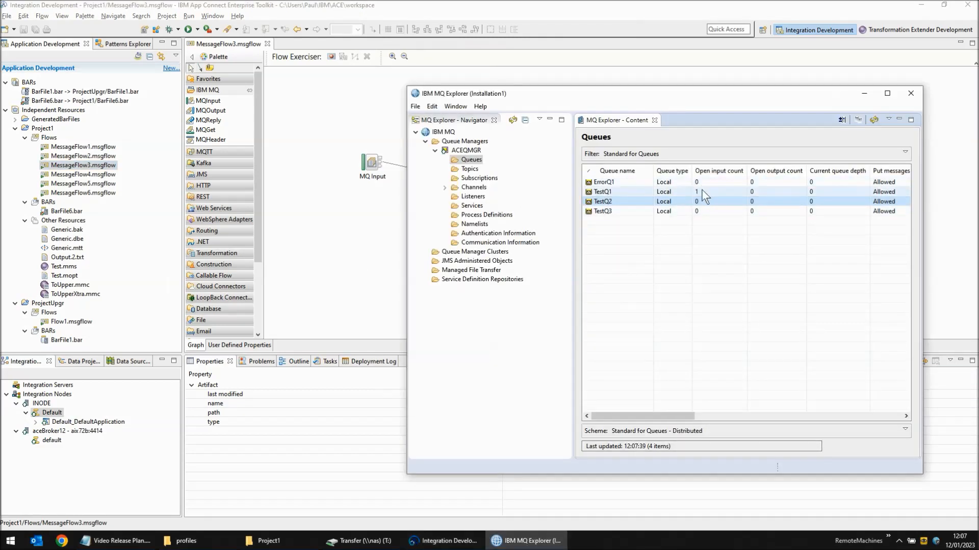
right_click(603, 195)
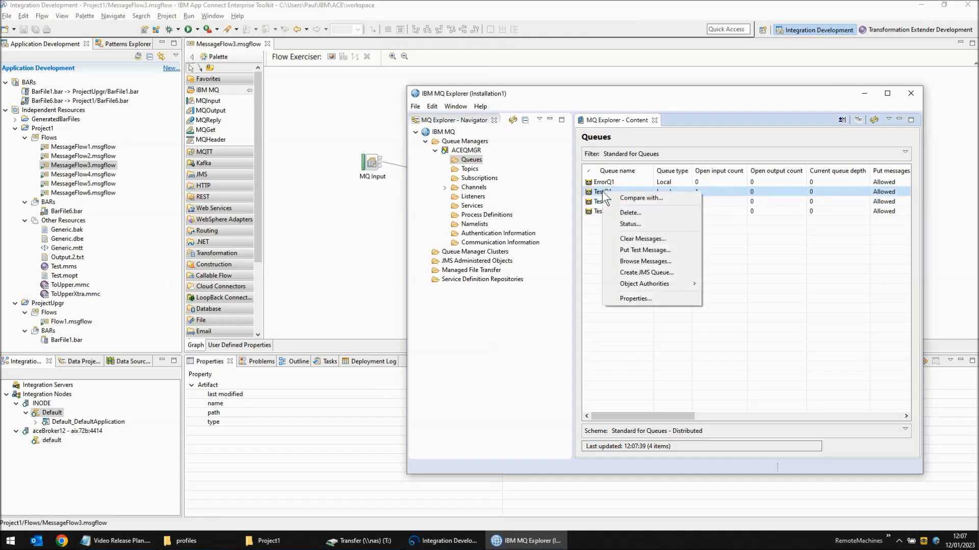
left_click(642, 250)
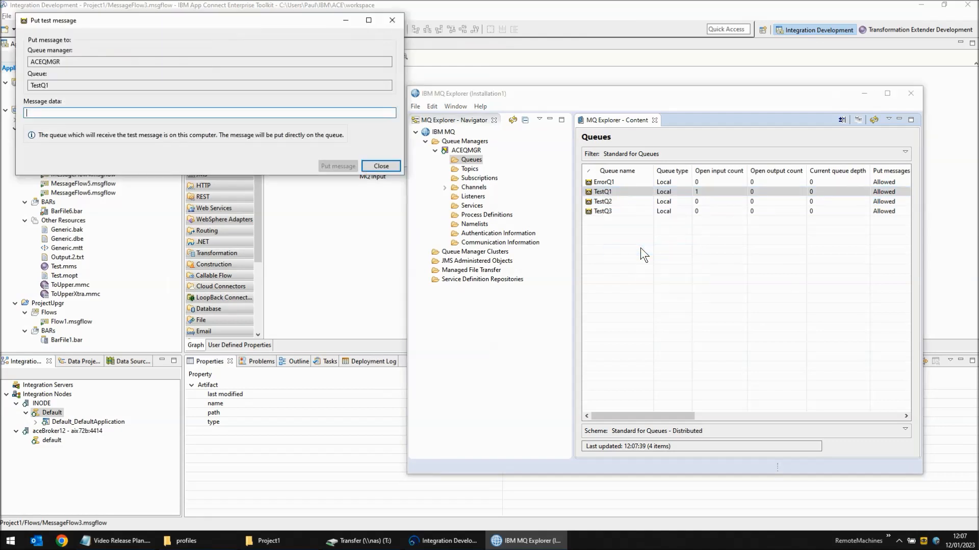
type("abc")
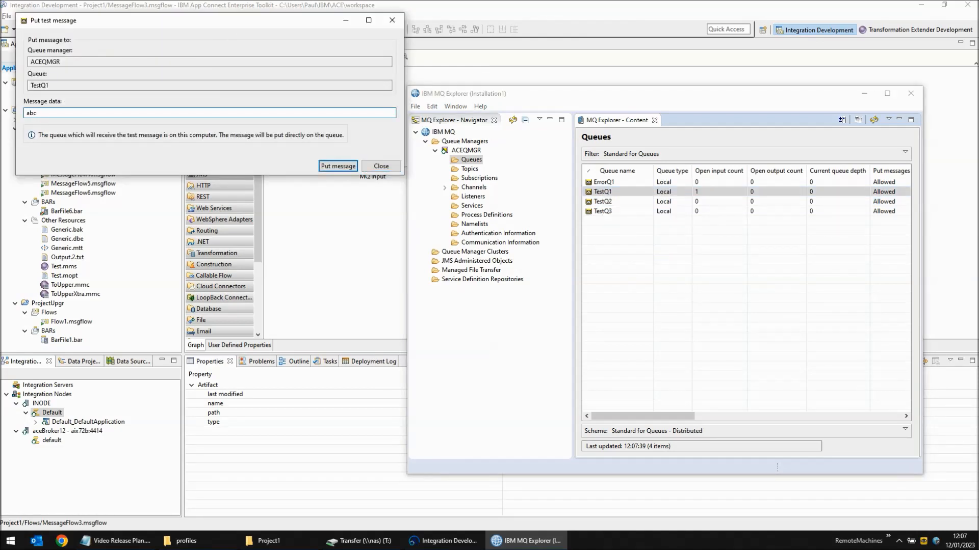
type("|def|ghi|jkl")
left_click(349, 166)
left_click(380, 166)
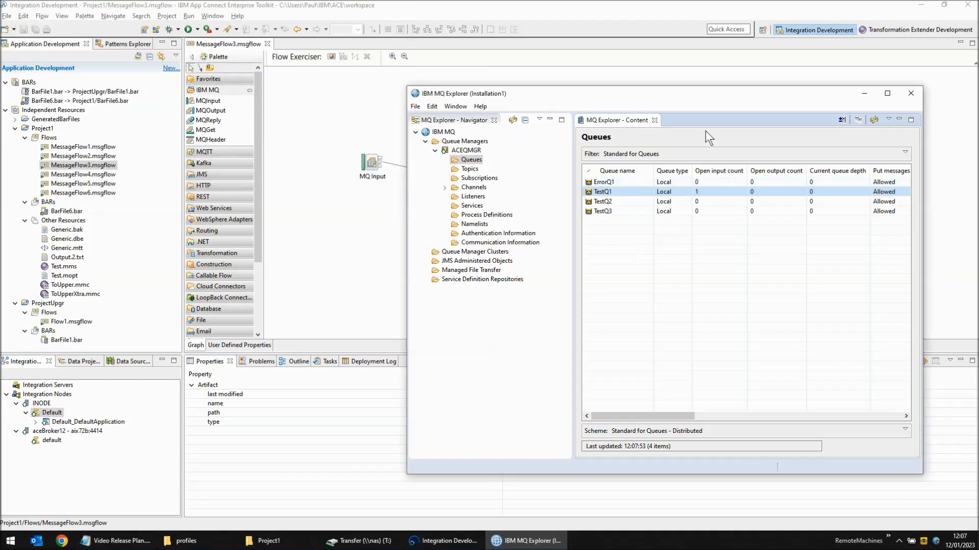
Step: Refresh the queue list and browse the messages on TestQ2 to examine their message data
left_click(875, 120)
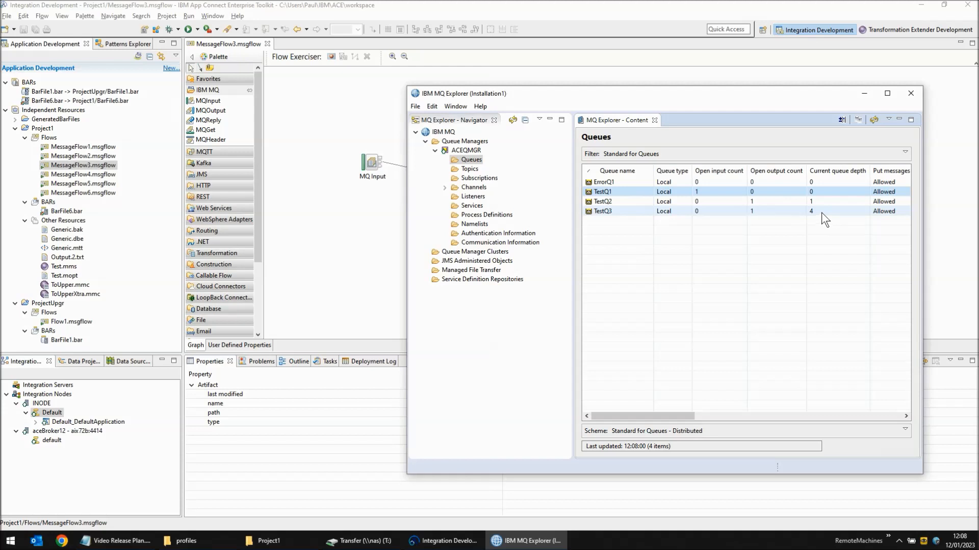
right_click(776, 203)
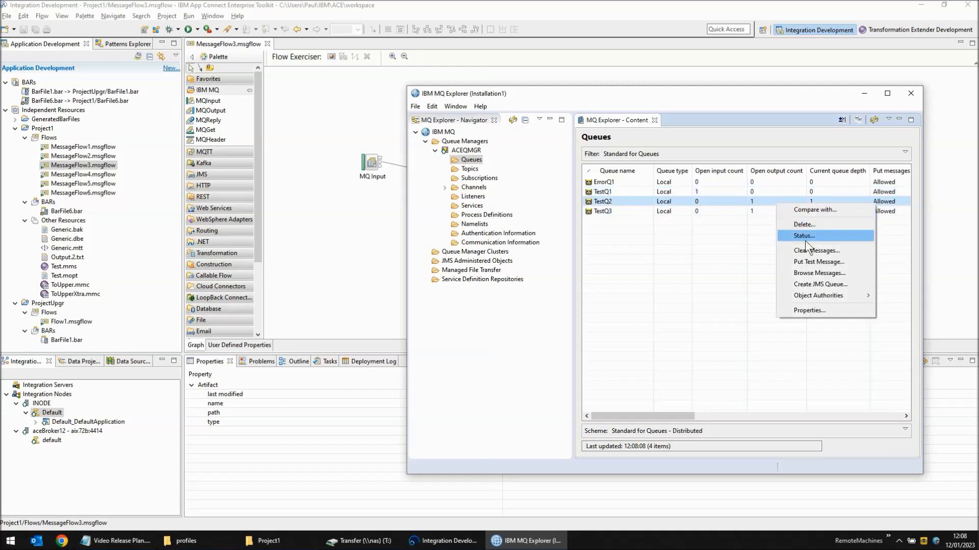
left_click(808, 273)
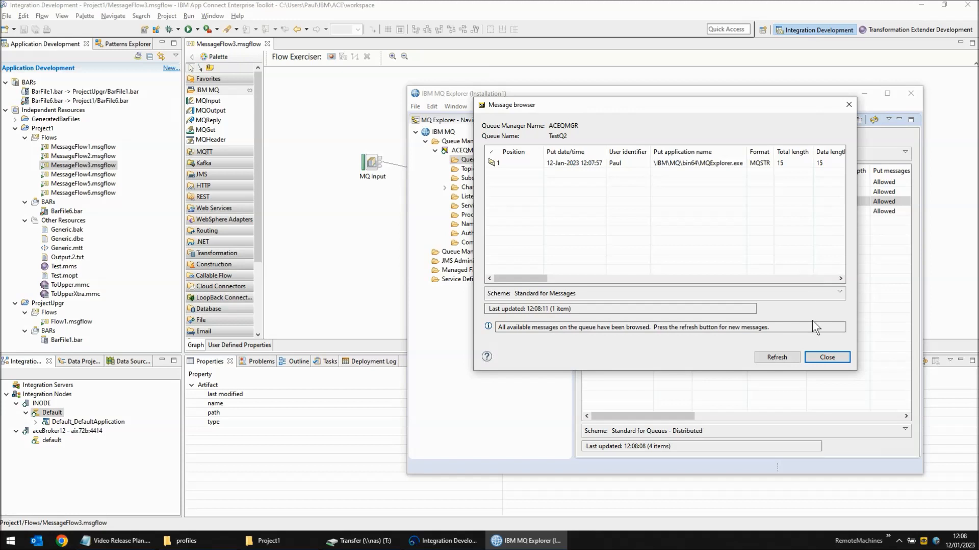
left_click_drag(536, 278, 569, 279)
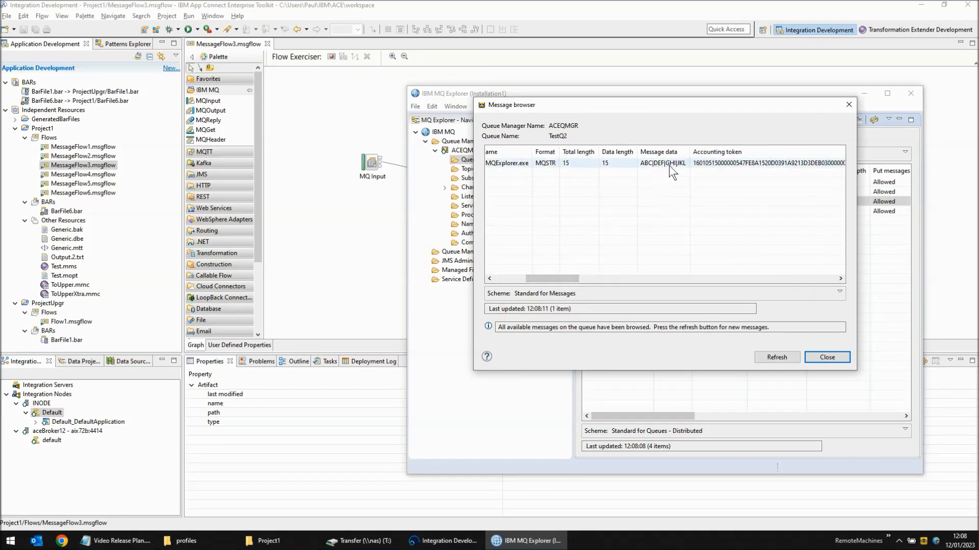
left_click(827, 357)
Step: Browse the messages on TestQ3 and examine their message data
right_click(735, 209)
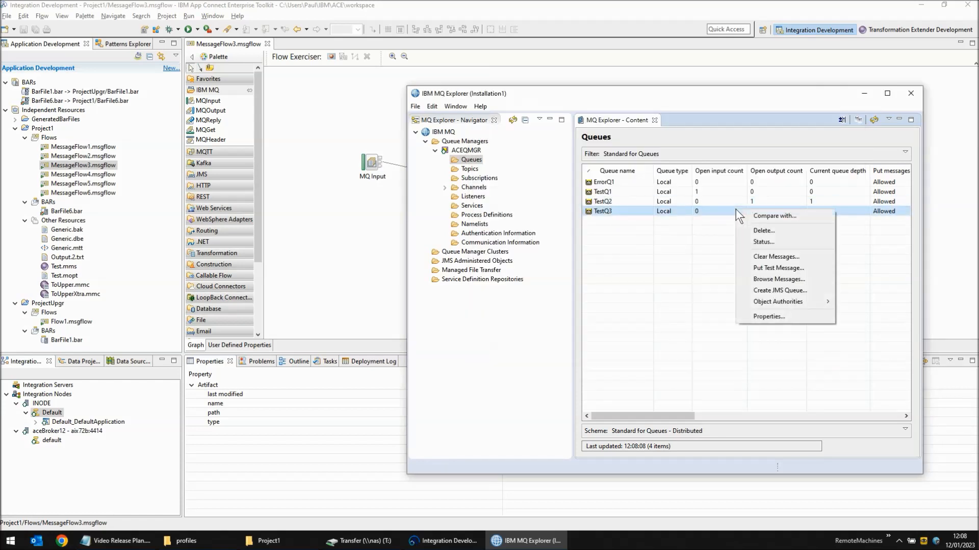
left_click(784, 284)
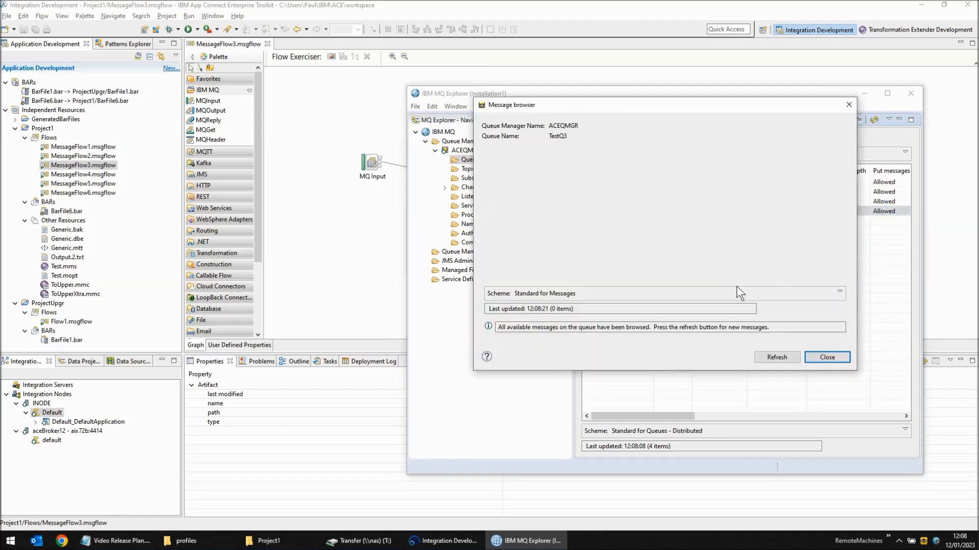
left_click_drag(539, 275, 567, 280)
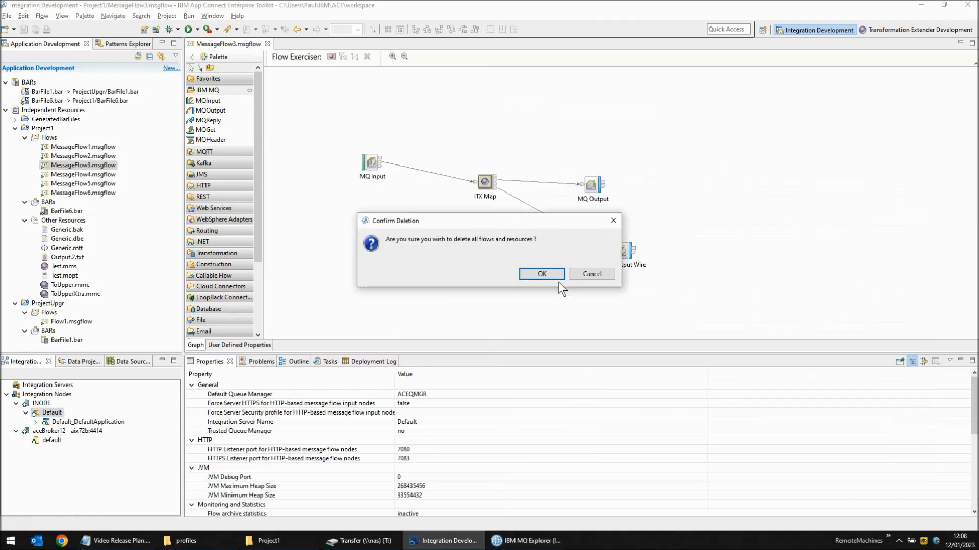
Step: Remove the deployed MessageFlow3 by deleting all flows and resources from the Default integration server
left_click(533, 273)
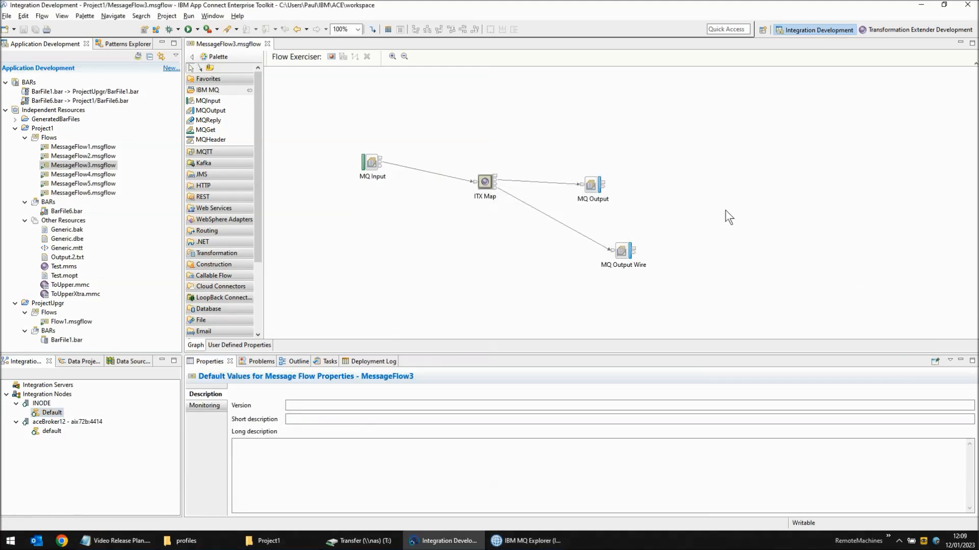